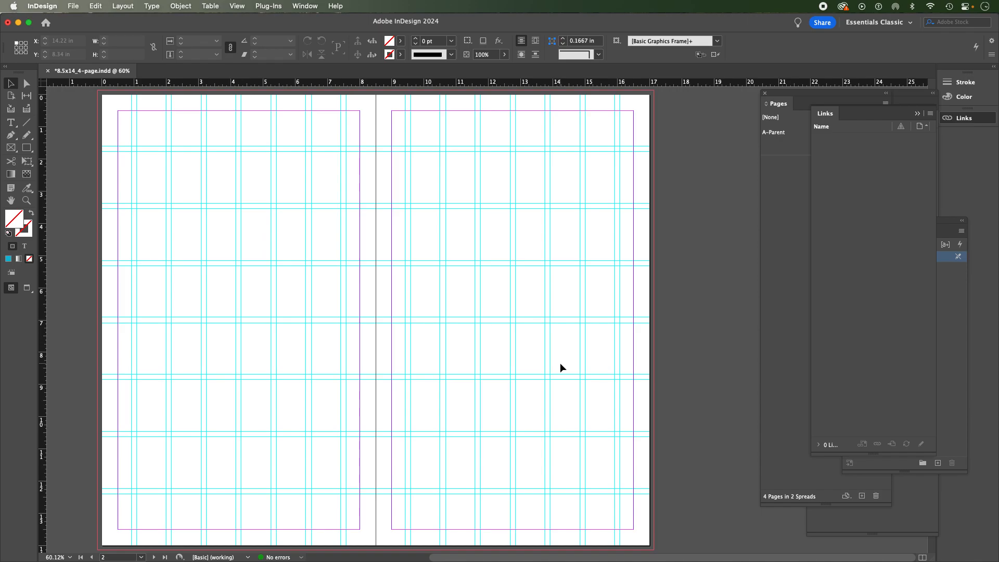
- Place the pexels JPG from the tut_images folder at full size, starting at the first spread's upper-left bleed corner
key("super+d")
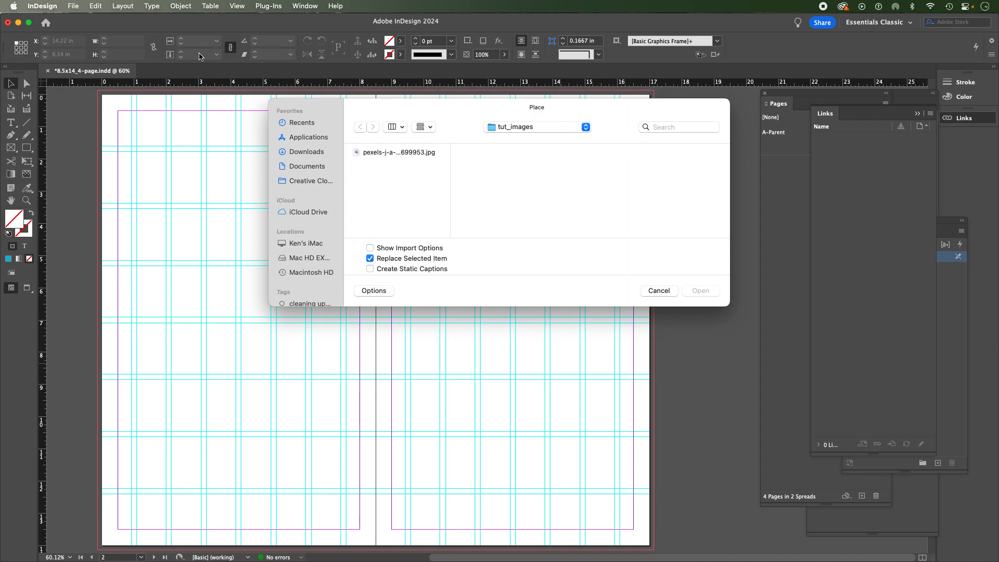
left_click(74, 6)
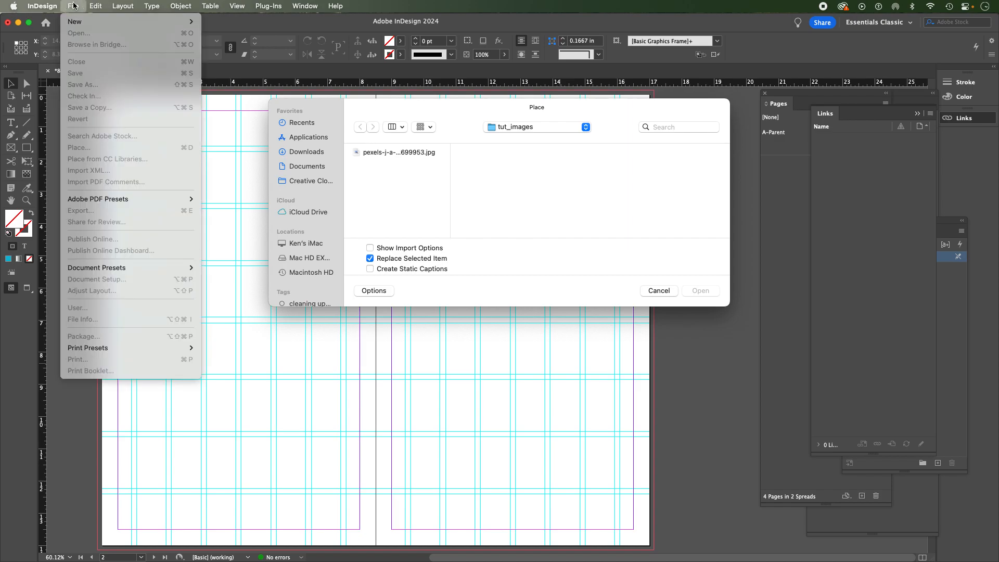
left_click(77, 3)
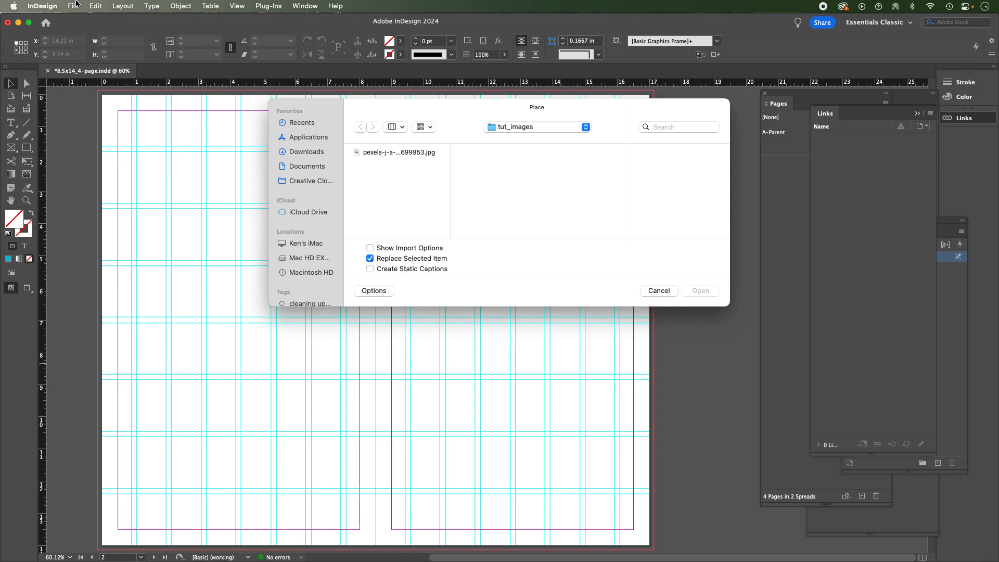
left_click(358, 153)
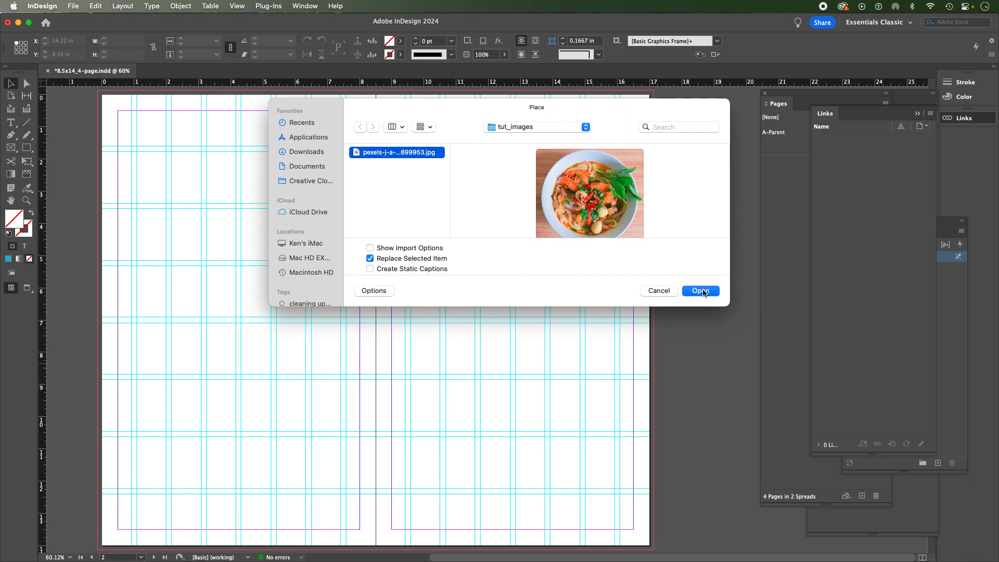
left_click(700, 290)
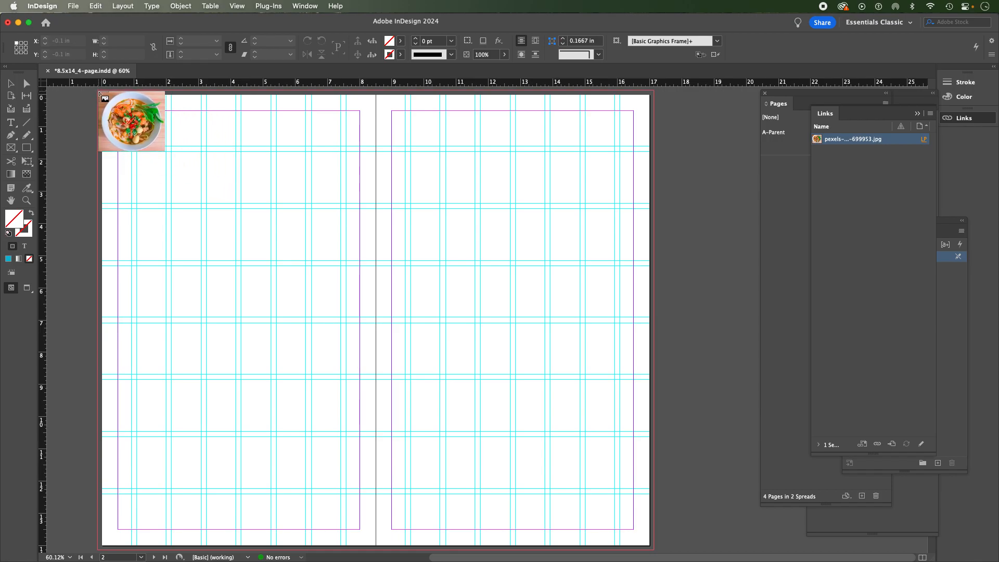
left_click(98, 94)
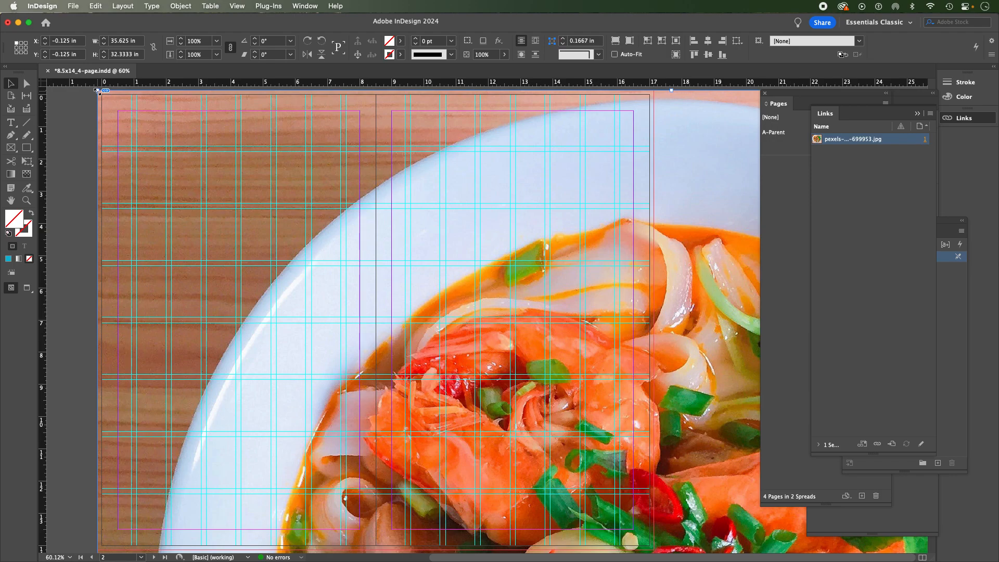
- Set the document's display performance to Typical Display
left_click(237, 6)
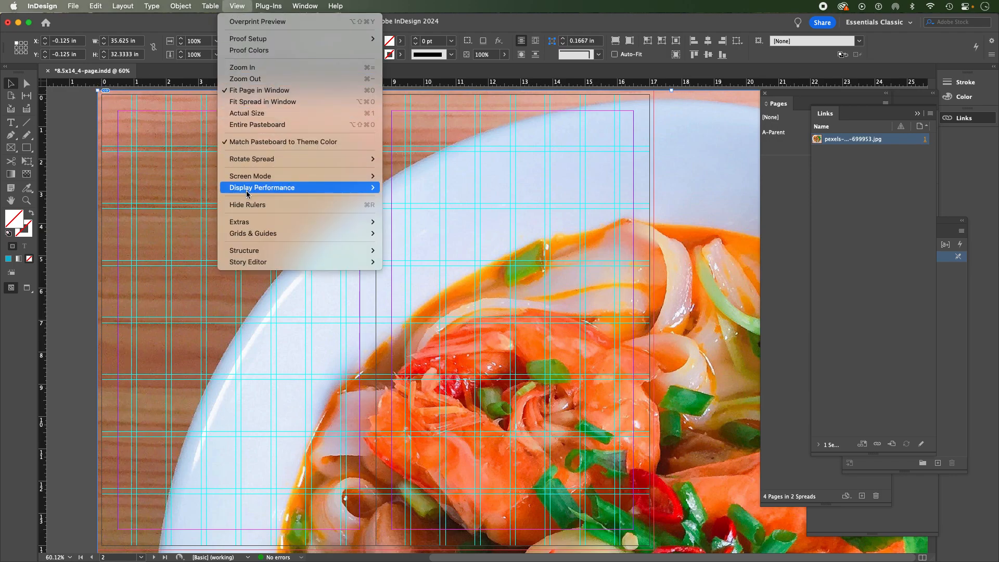
mouse_move(247, 193)
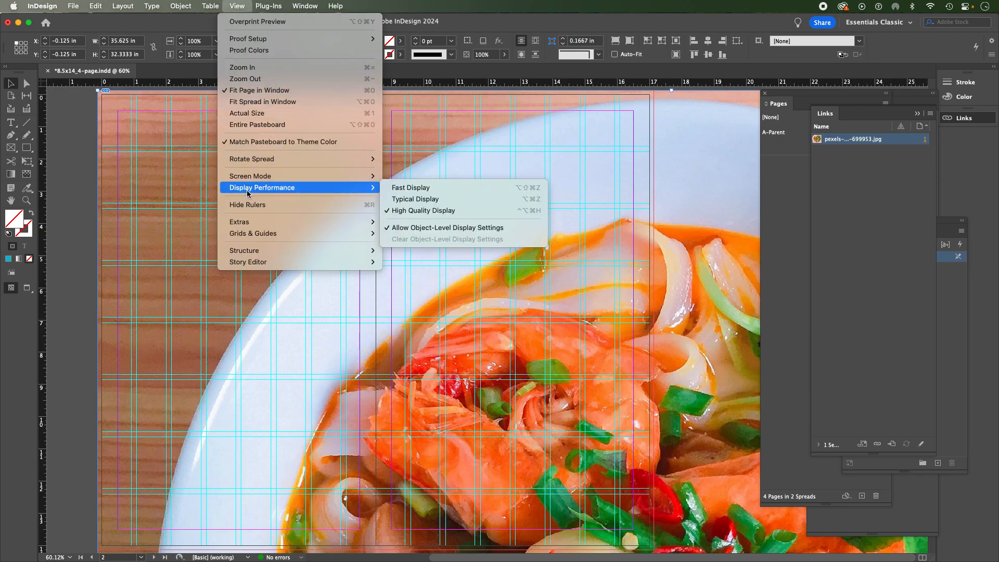
left_click(426, 198)
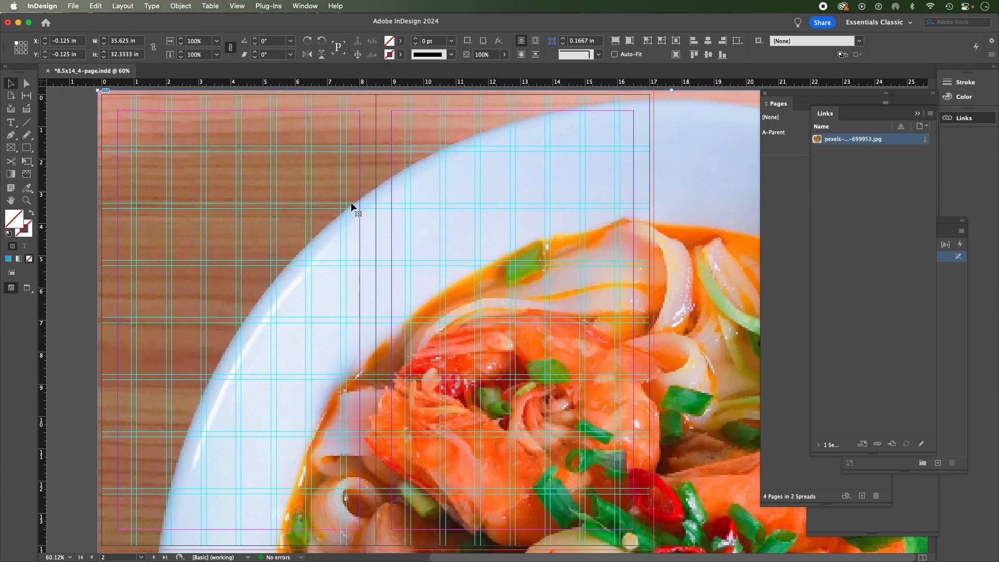
- Set the document's display performance back to High Quality Display
left_click(239, 5)
mouse_move(312, 188)
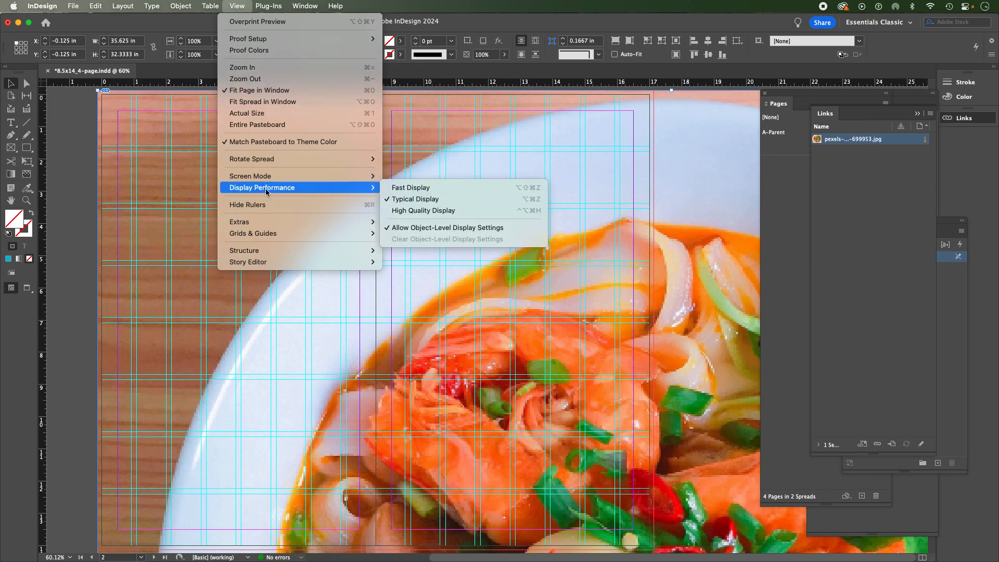
left_click(458, 210)
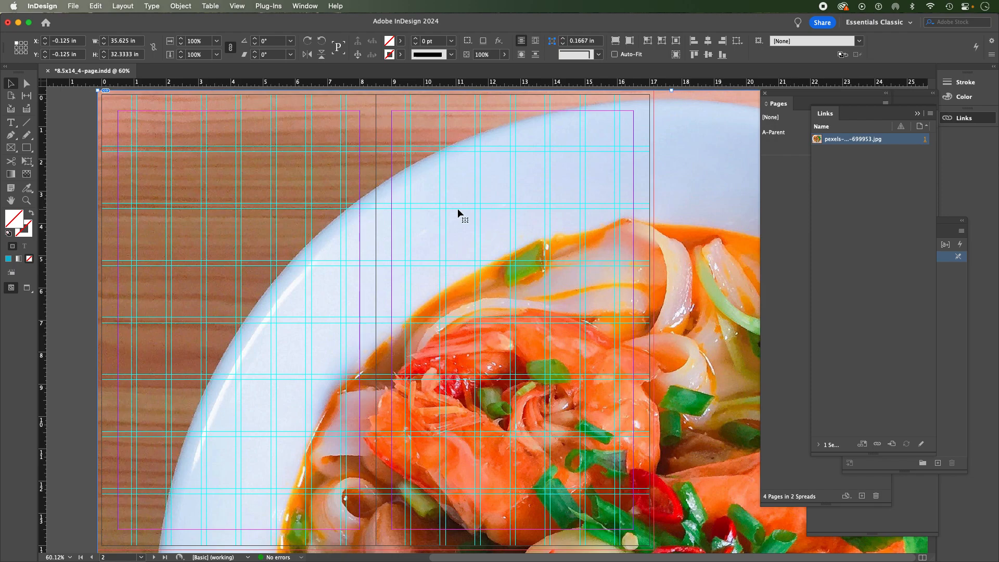
left_click(237, 6)
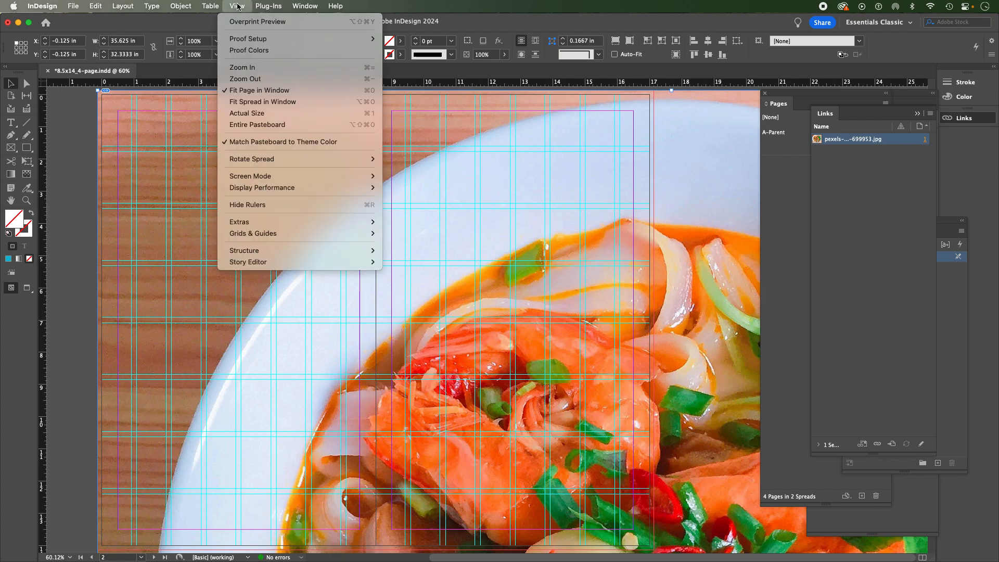
mouse_move(251, 189)
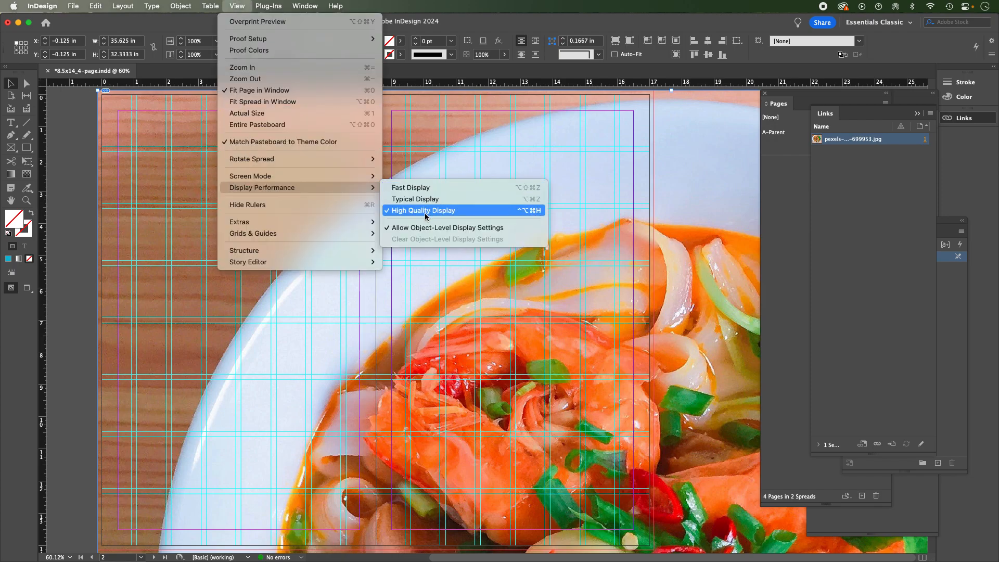
left_click(71, 135)
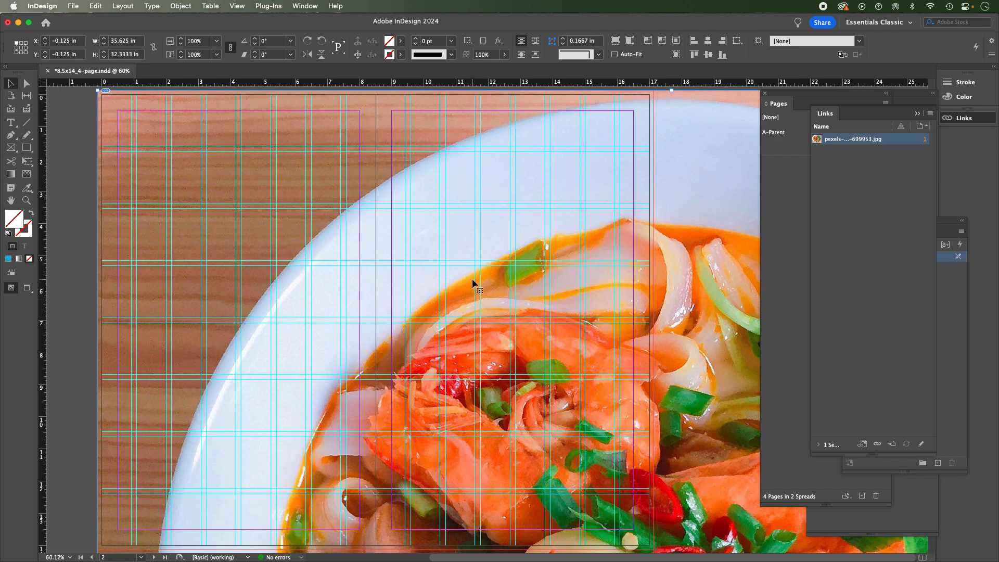
- Try to reposition the photo inside its frame with the content grabber, and undo the shift
key("super+space")
left_click(447, 223)
left_click(502, 319)
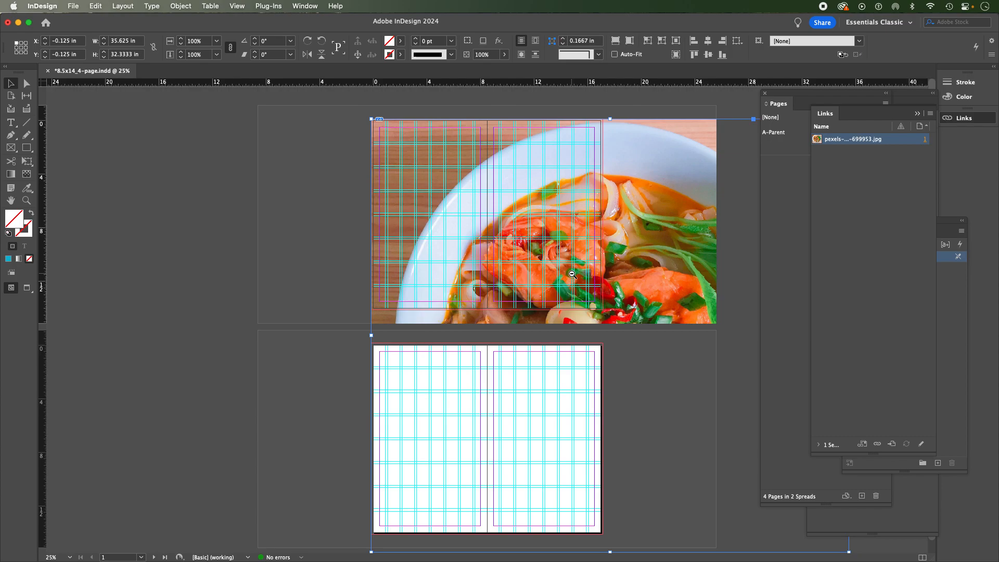
key("super+minus")
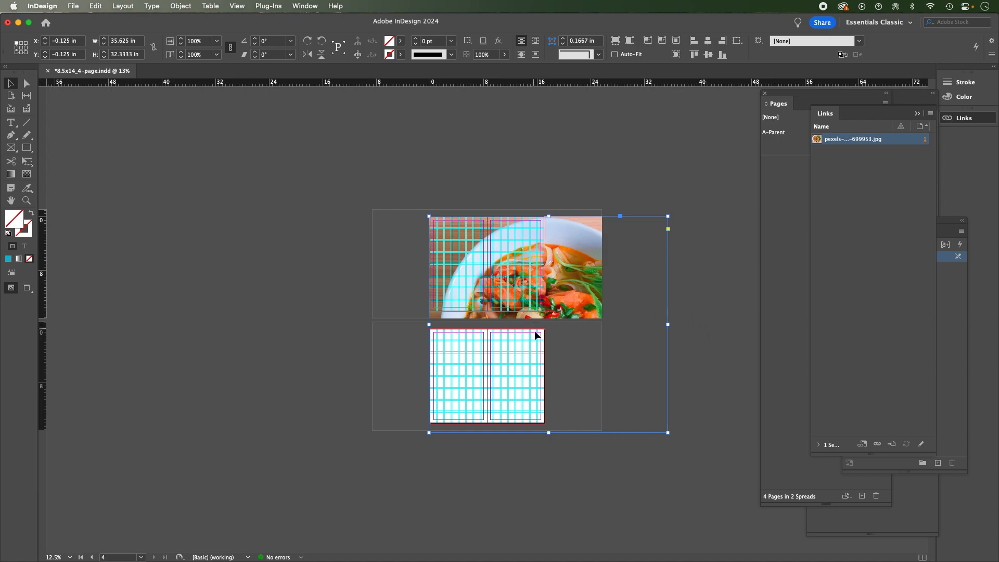
left_click(590, 194)
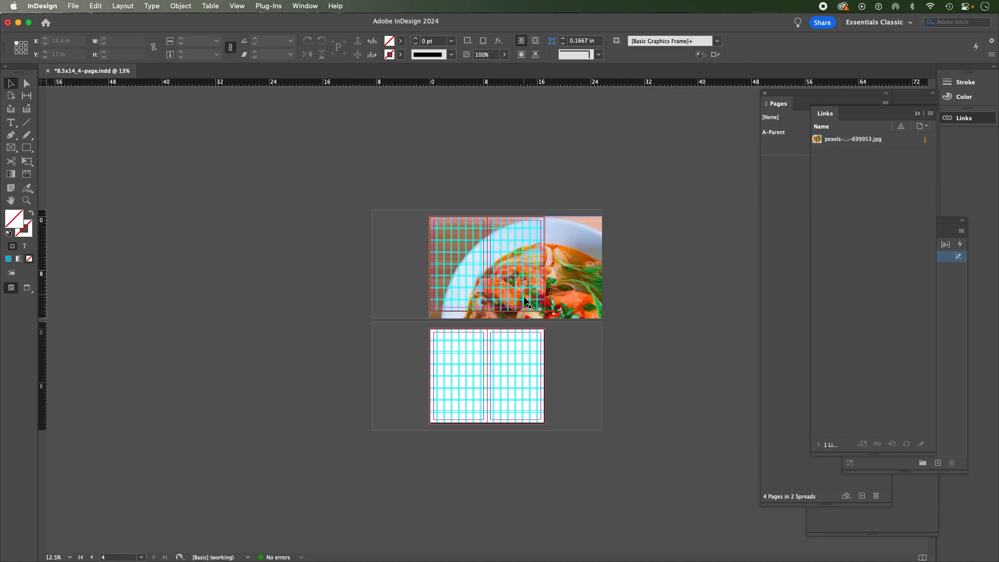
left_click(564, 292)
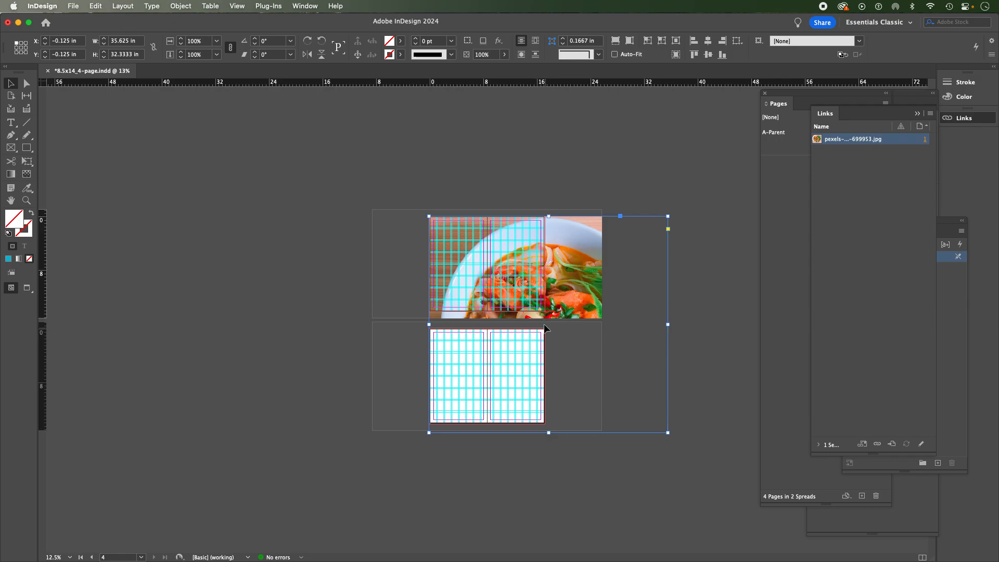
left_click_drag(541, 312, 457, 276)
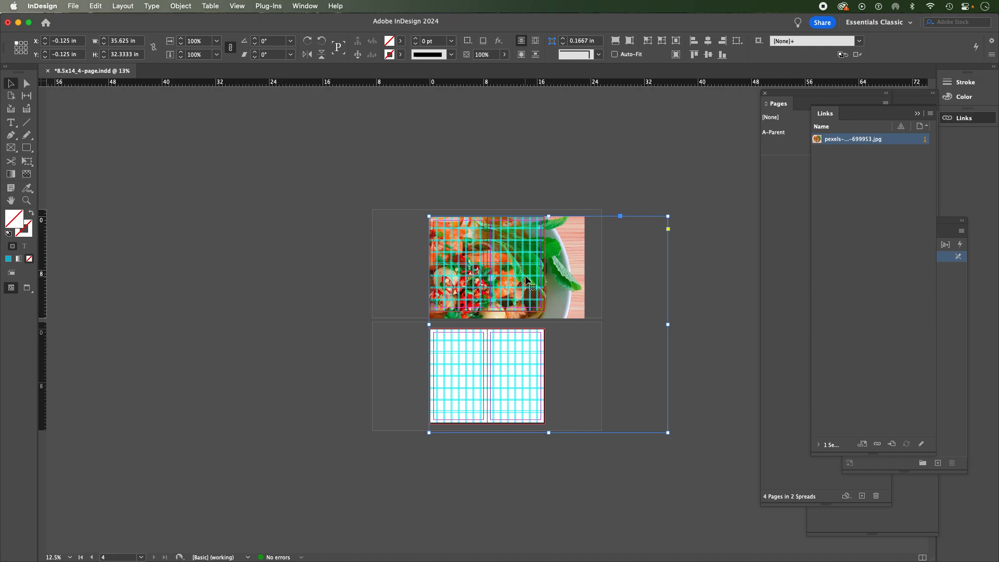
double_click(526, 281)
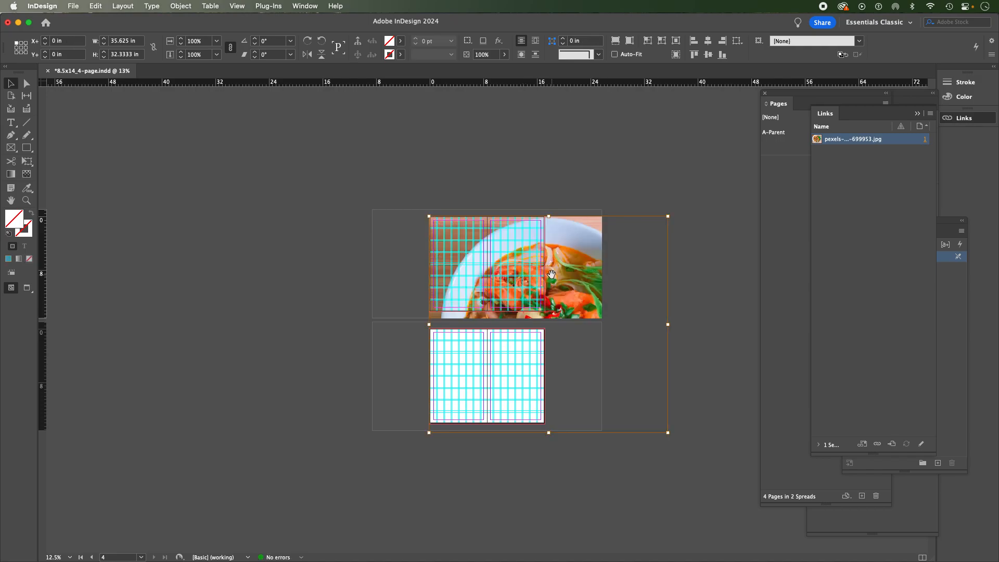
- Try moving the photo about 6 in across and -9.575 in vertically within its frame using Direct Selection, and undo the move
left_click(25, 86)
left_click(529, 160)
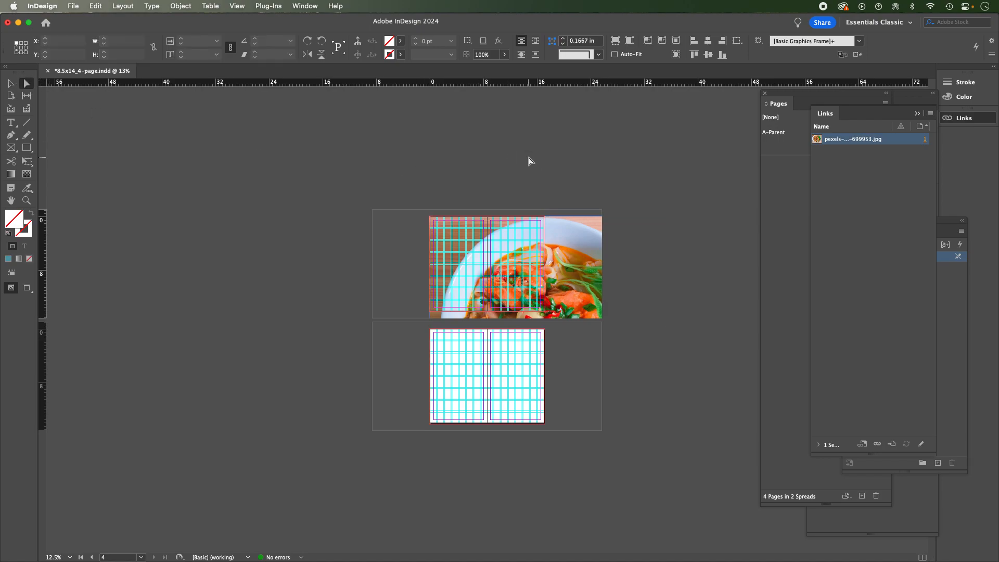
left_click(559, 268)
left_click_drag(559, 268, 602, 211)
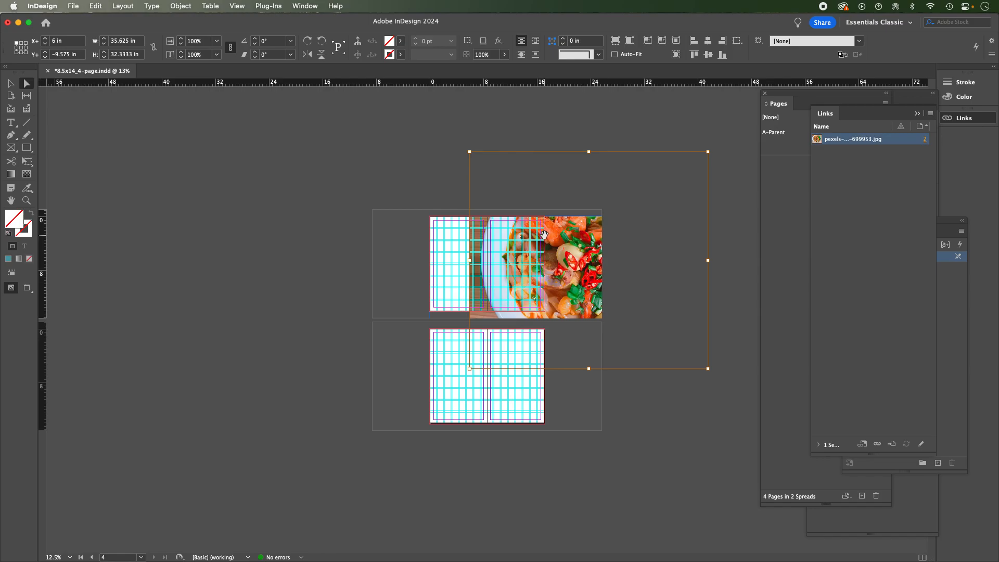
key("super+z")
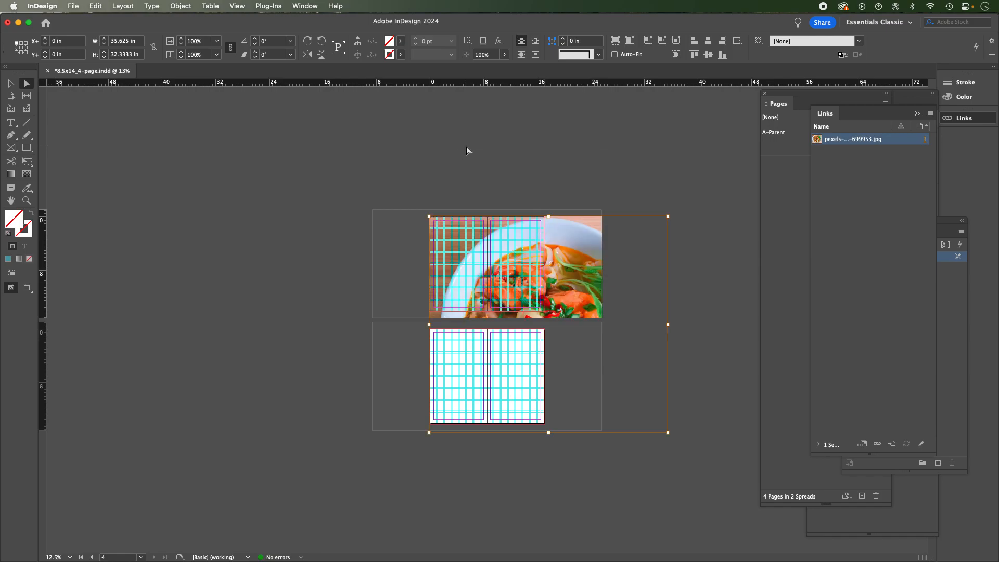
- Crop the image frame to about 14.04 × 12.74 in with the Selection tool, without scaling the photo
left_click(468, 150)
left_click(10, 85)
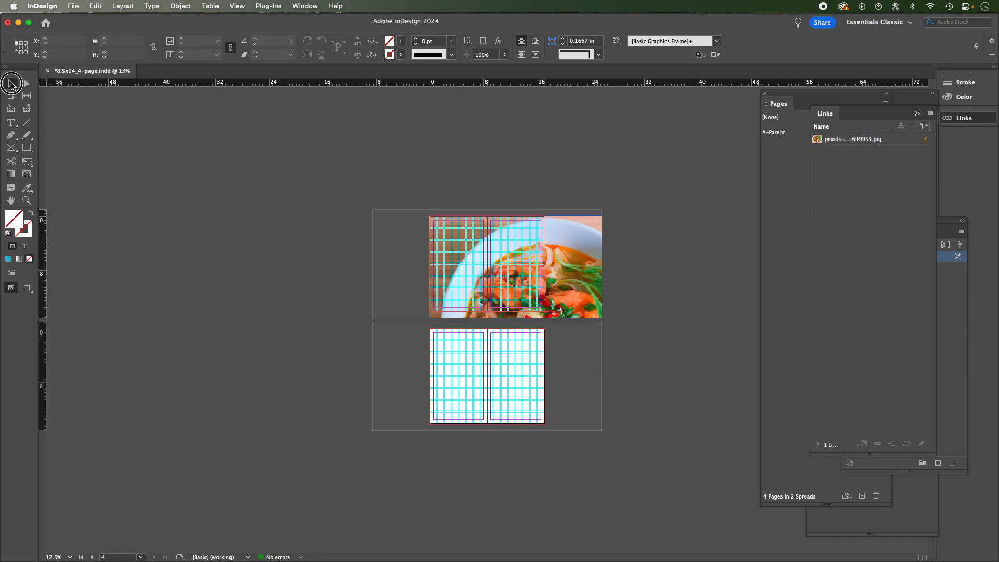
left_click(578, 279)
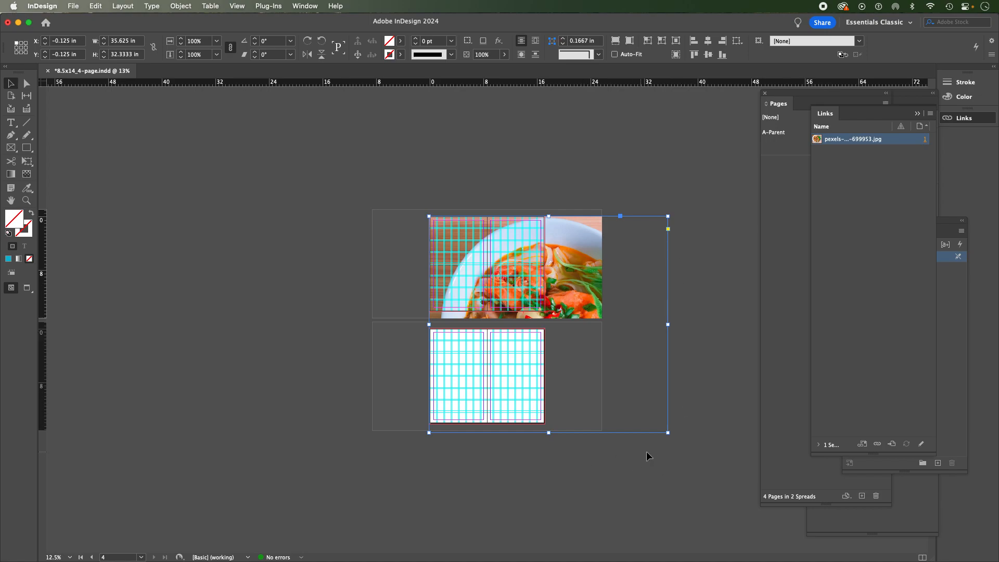
left_click(667, 432)
left_click_drag(667, 432, 524, 282)
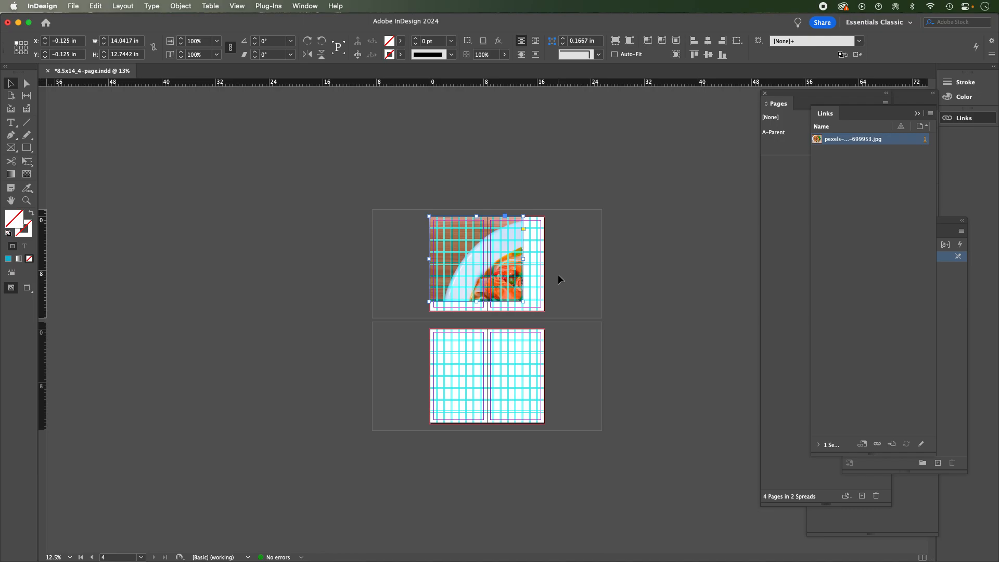
- Hide the guides on the spread and apply Fit Content to Frame to the cropped photo
key("alt+super+0")
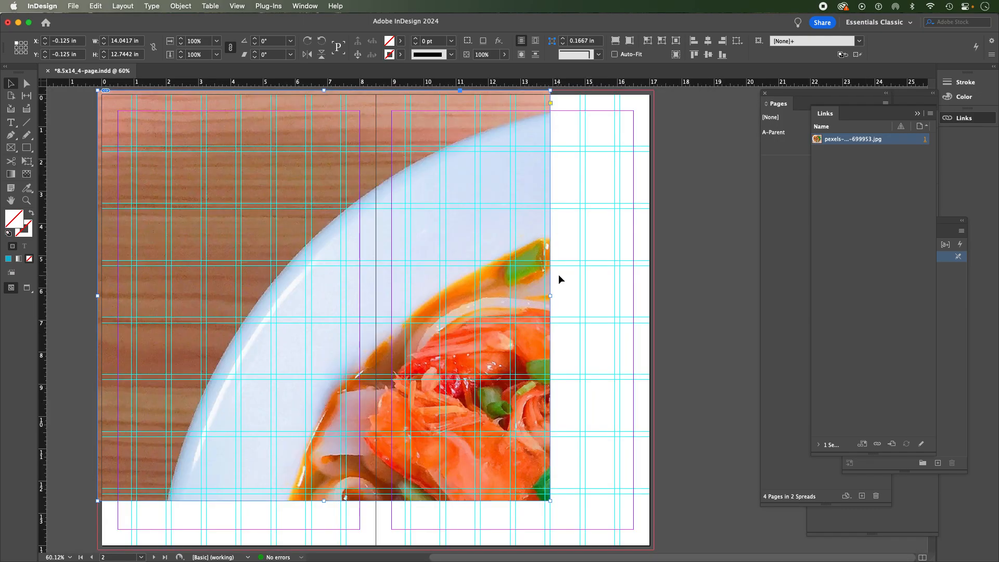
key("super+semicolon")
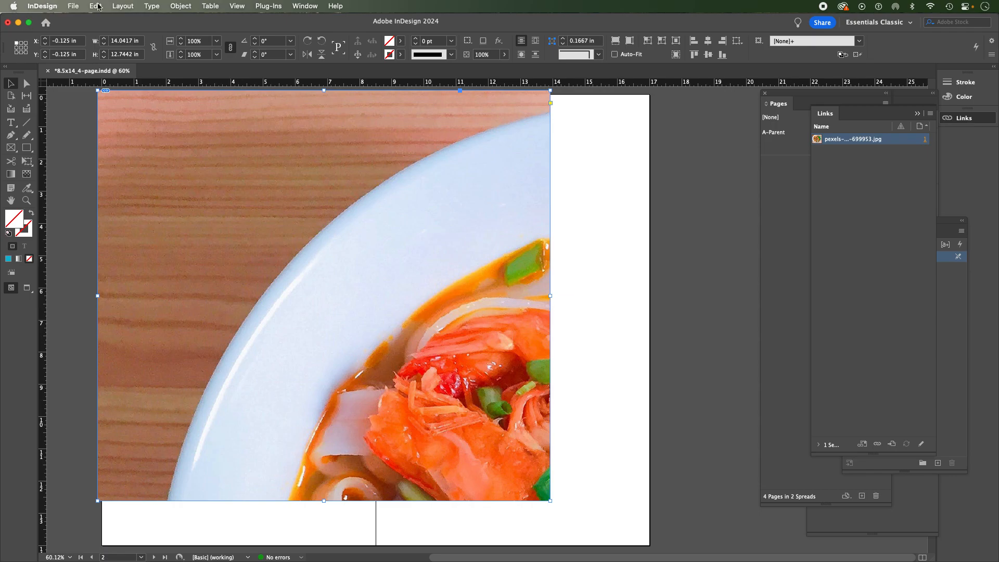
left_click(180, 6)
mouse_move(203, 224)
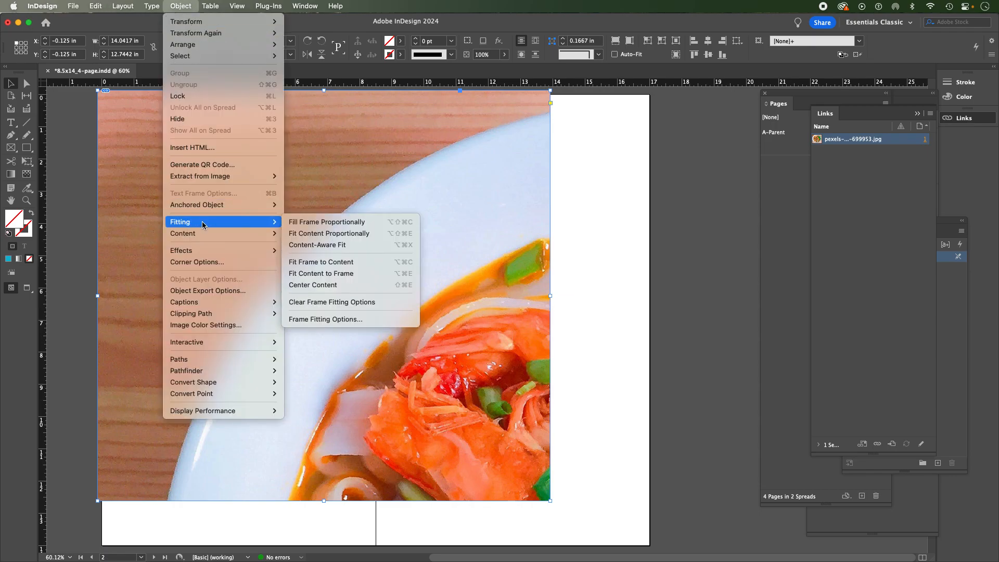
left_click(335, 274)
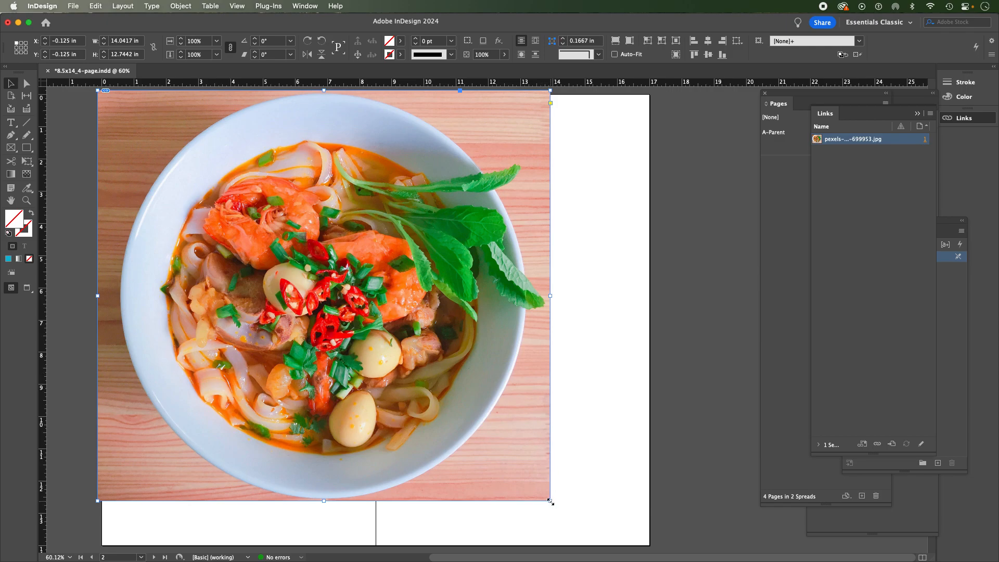
- Scale the photo with its frame down to about 7.67 × 6.96 in, and enlarge only the content to about 10.94 × 9.93 in
left_click_drag(550, 502, 454, 323)
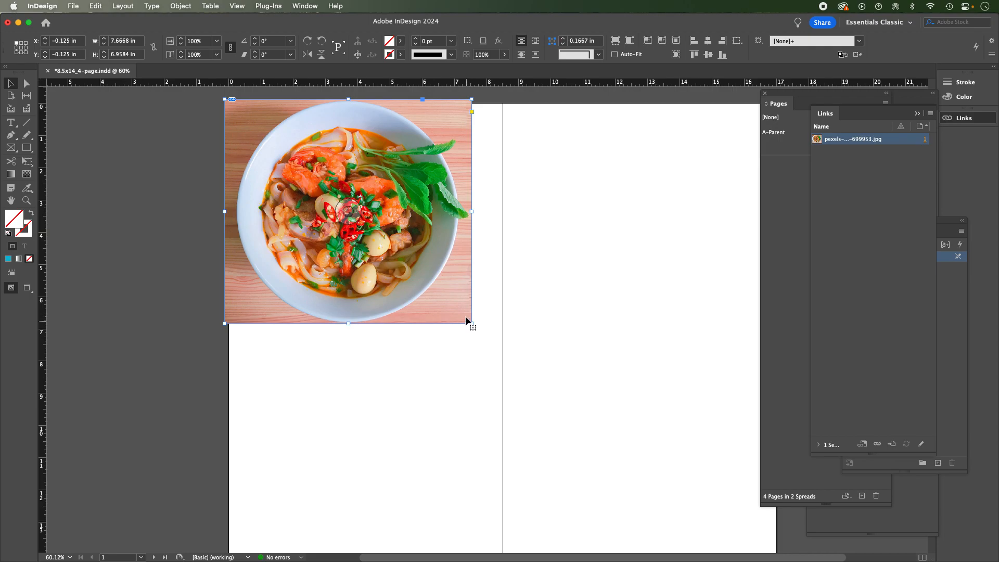
left_click(354, 211)
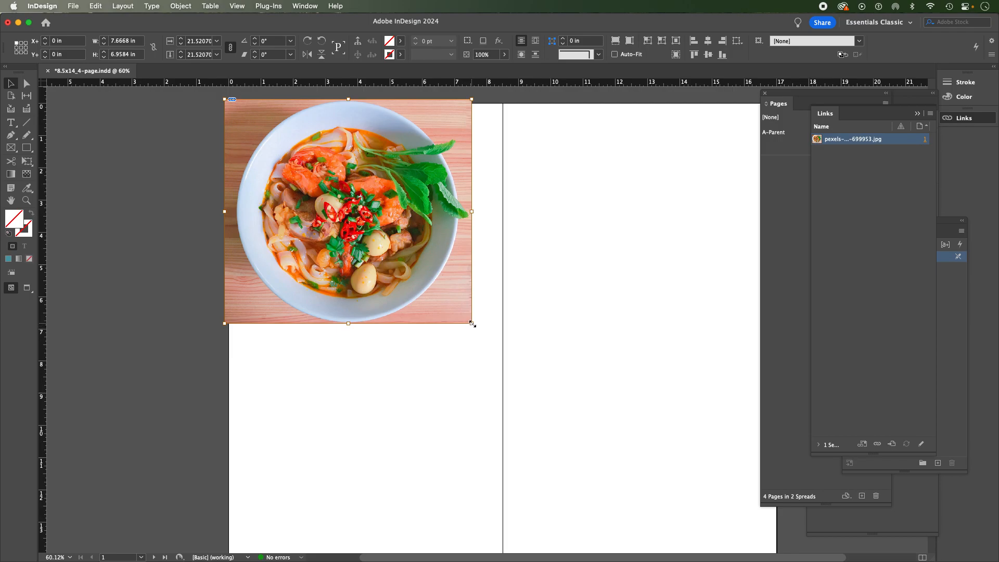
left_click_drag(472, 323, 577, 419)
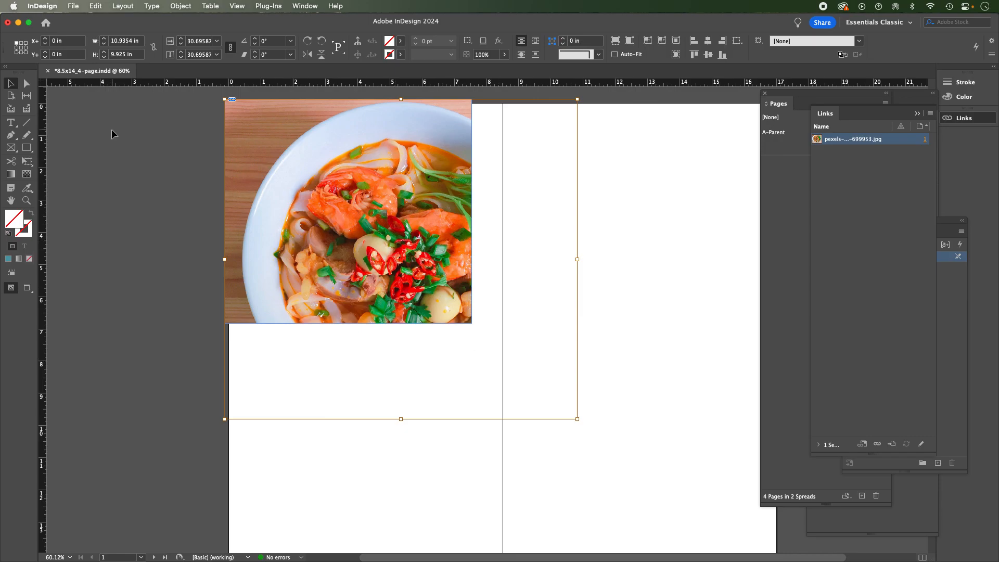
- Try Fit Content to Frame on the enlarged photo, and undo the fitting
left_click(178, 6)
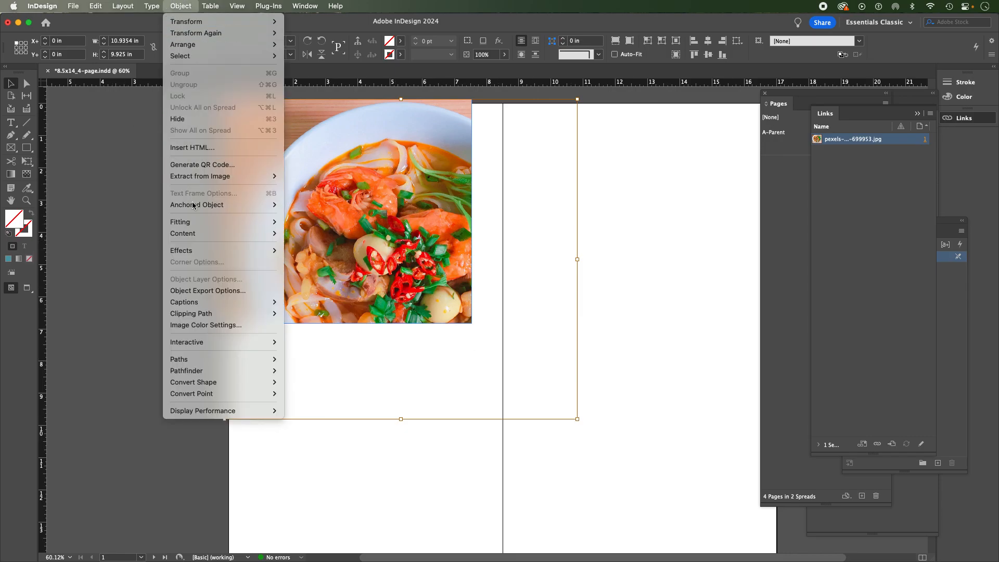
mouse_move(195, 224)
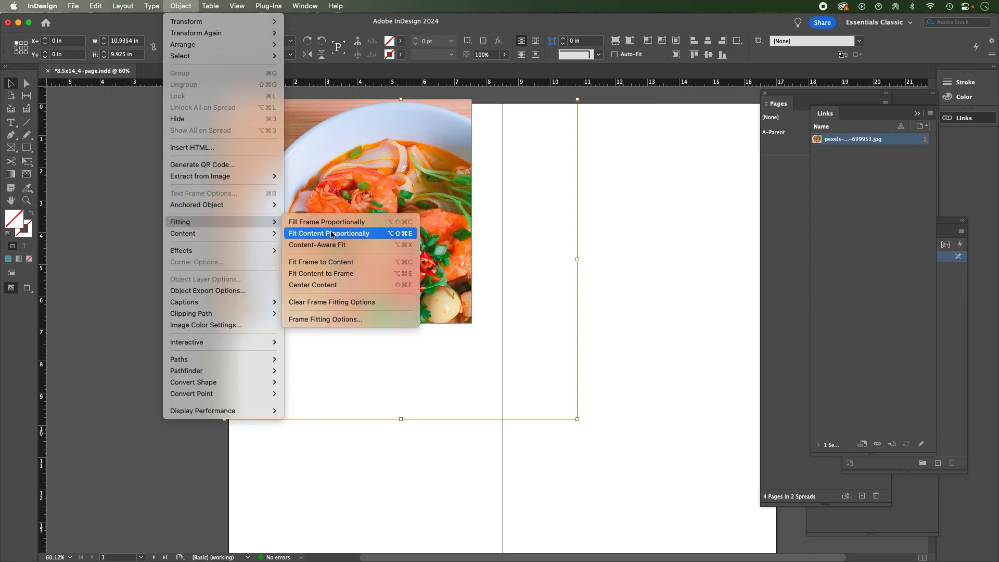
left_click(341, 271)
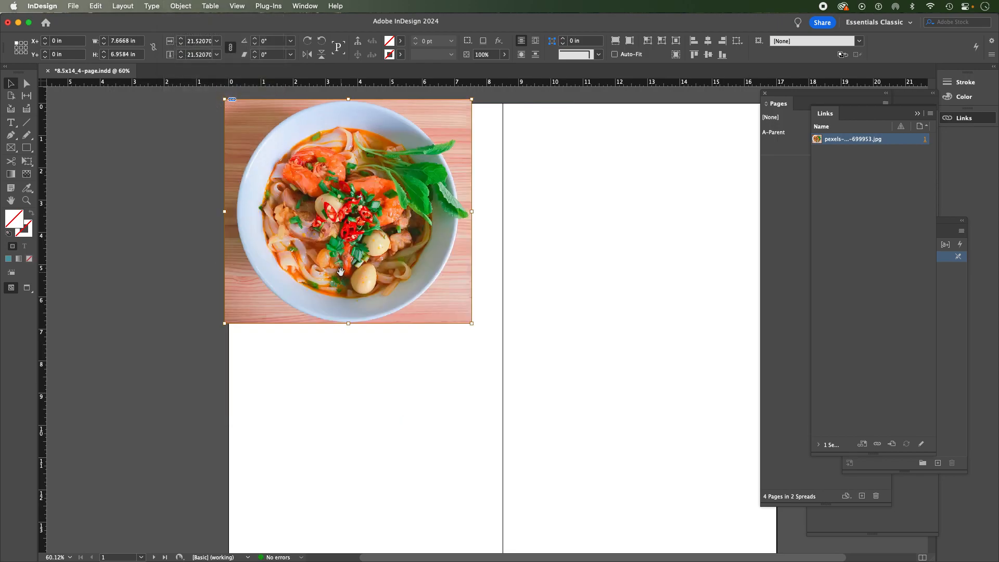
key("super+z")
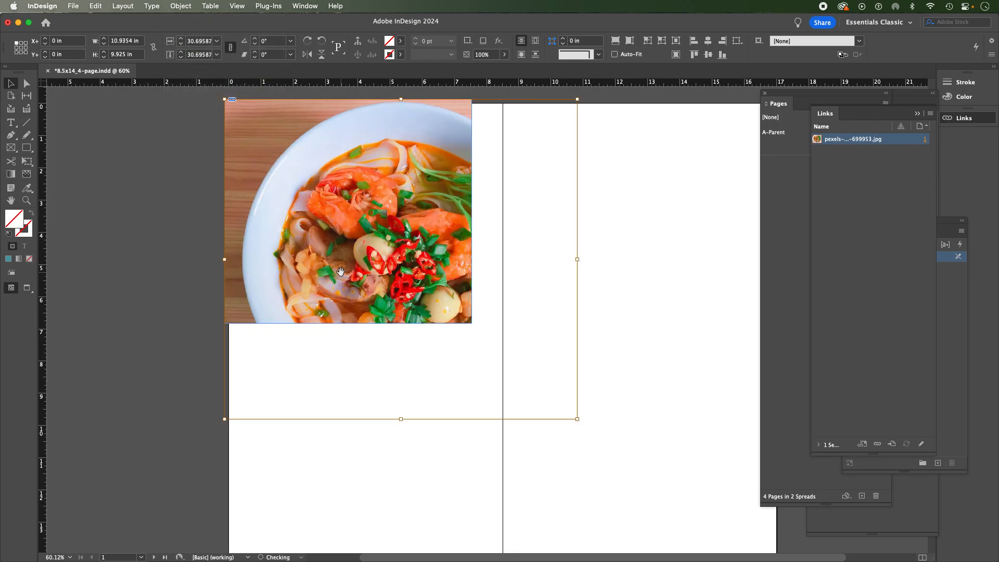
- Fit the enlarged photo to its frame again using Fit Content to Frame
left_click(181, 6)
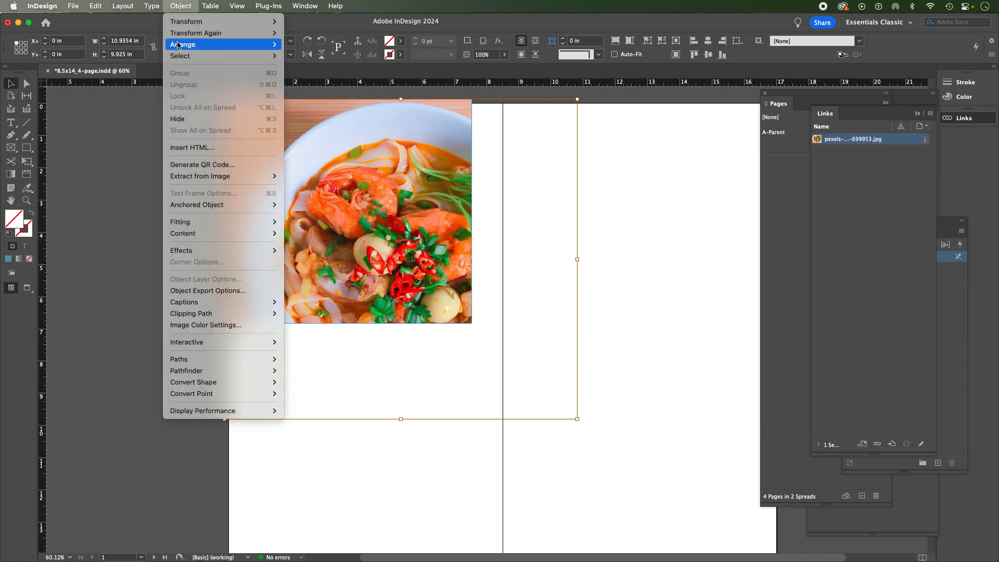
mouse_move(195, 253)
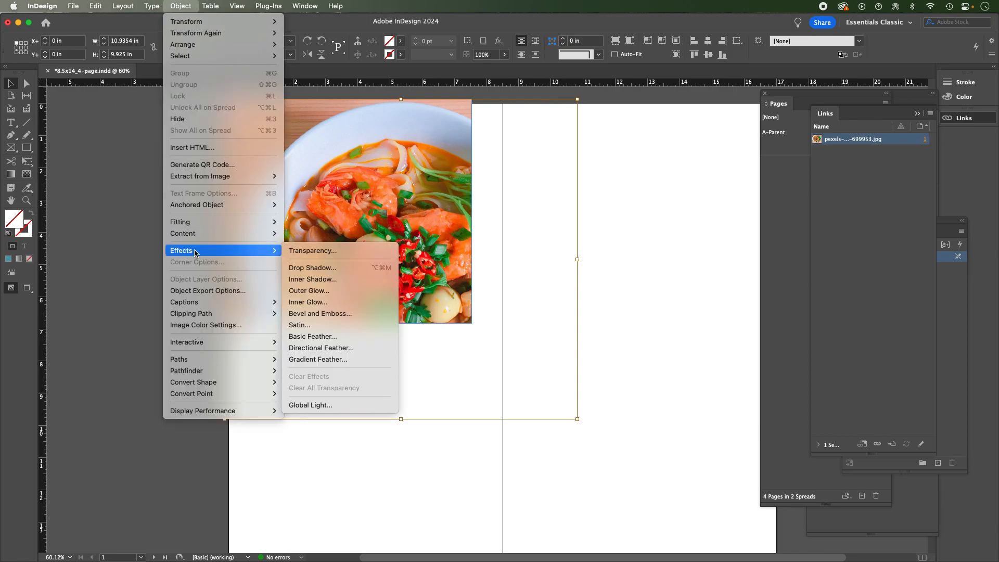
mouse_move(239, 224)
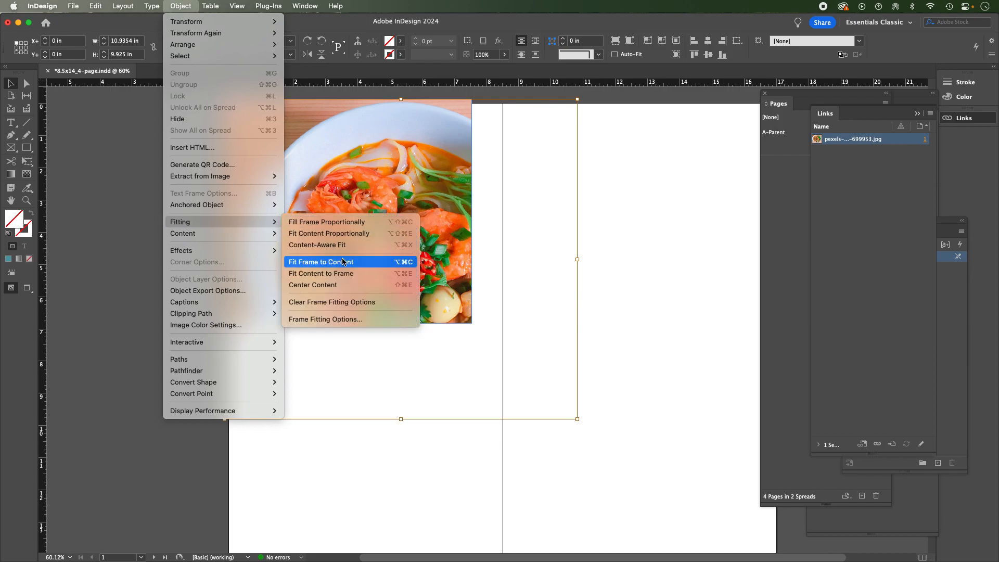
left_click(347, 273)
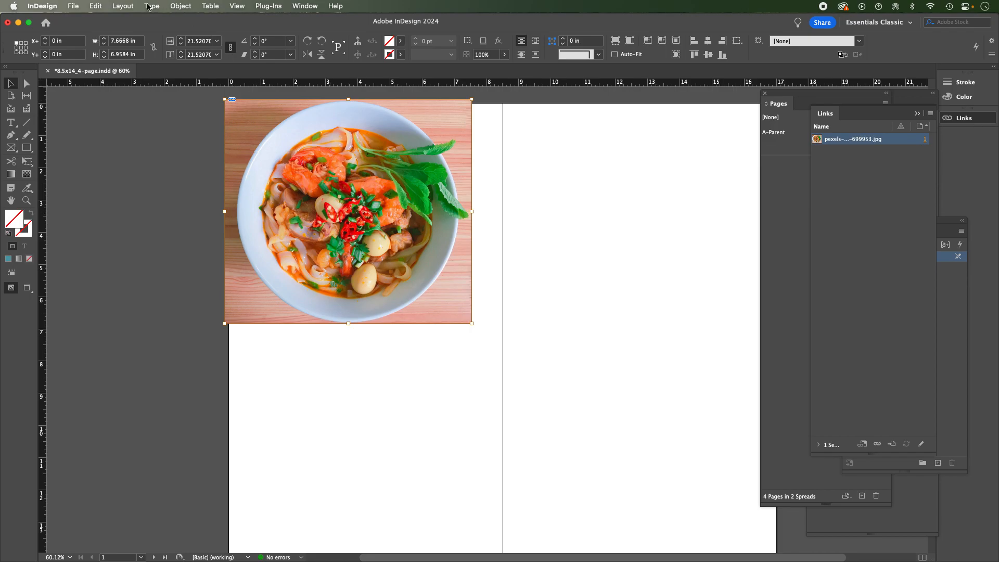
- Apply Fit Frame to Content to the photo and deselect it
left_click(180, 6)
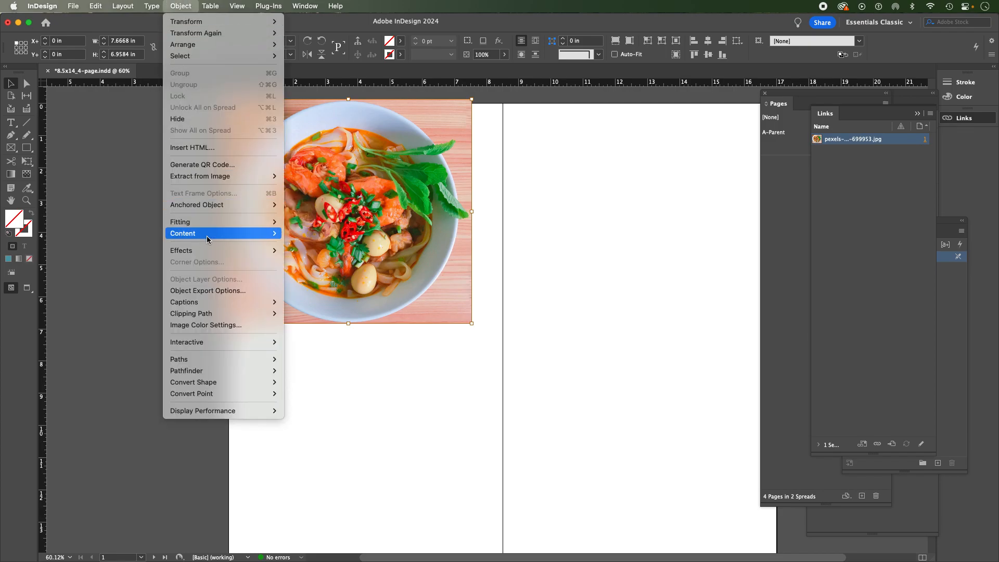
mouse_move(217, 222)
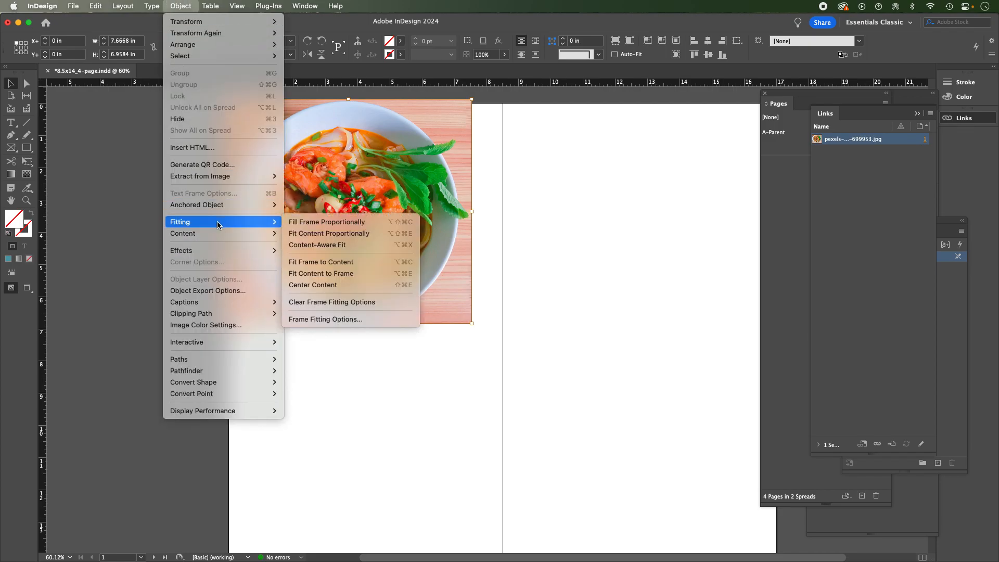
left_click(324, 264)
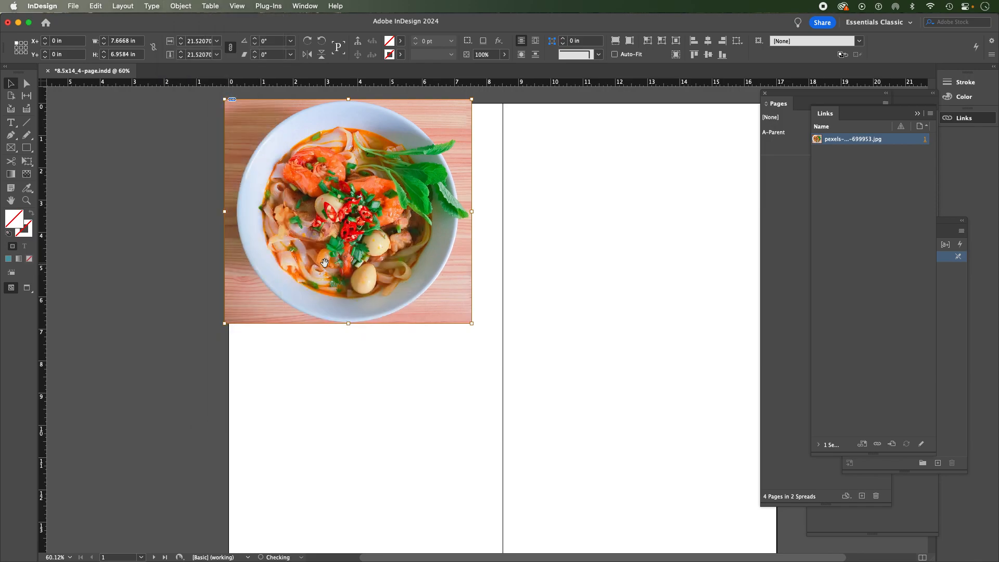
left_click(182, 6)
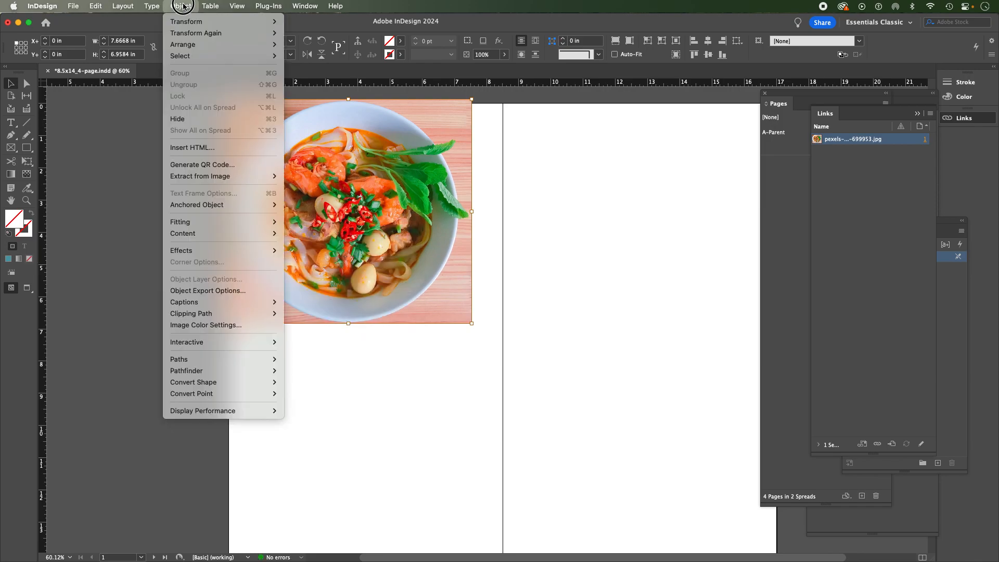
left_click(176, 152)
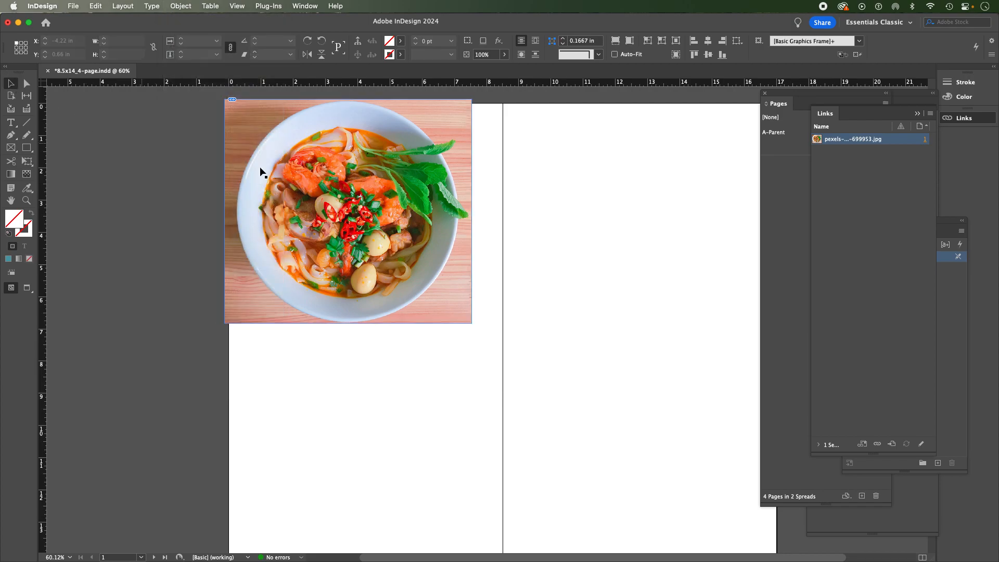
- Scale the photo together with its frame to about 7.17 × 6.5 in, and show the guides on the spread
left_click(390, 198)
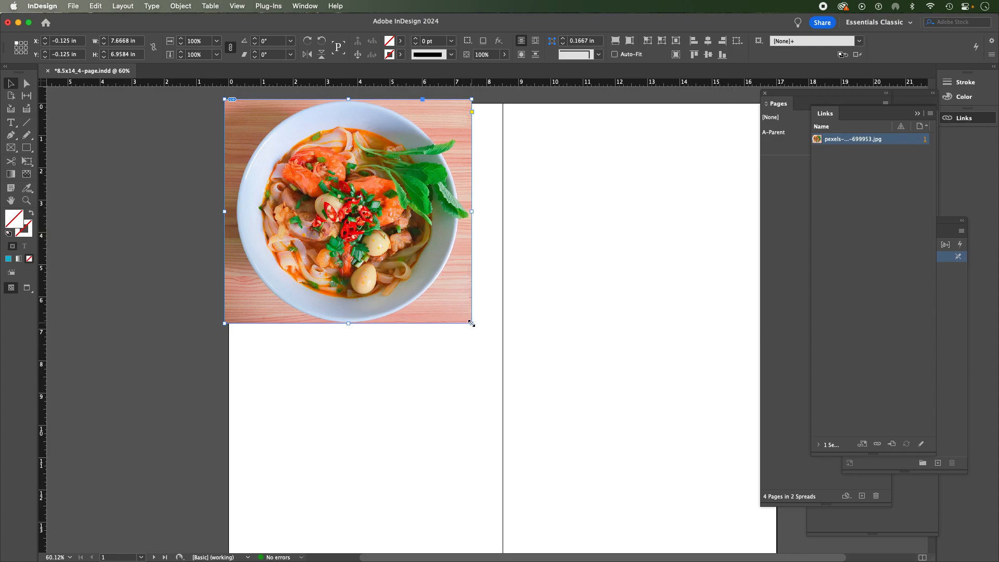
left_click_drag(471, 323, 553, 414)
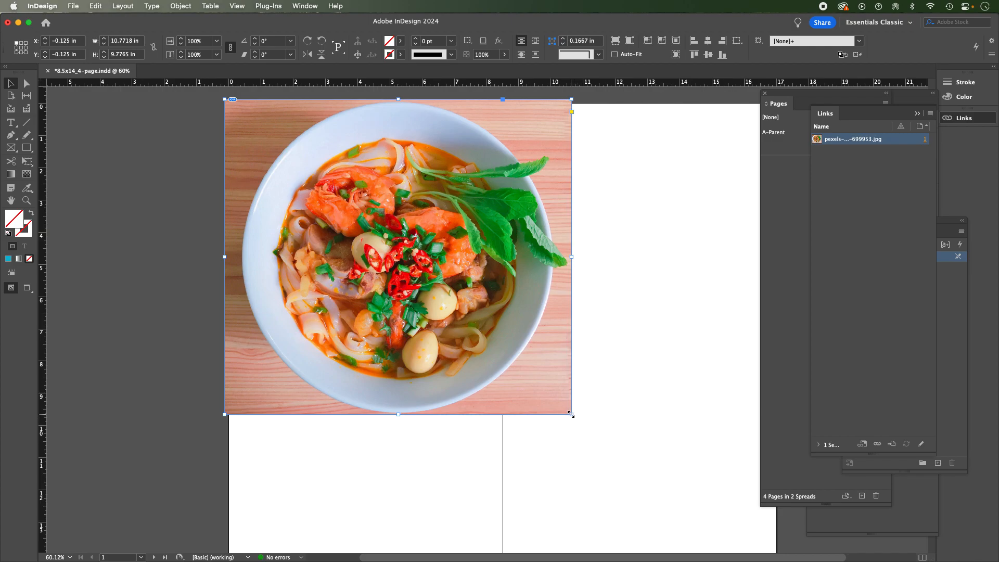
left_click_drag(570, 414, 540, 394)
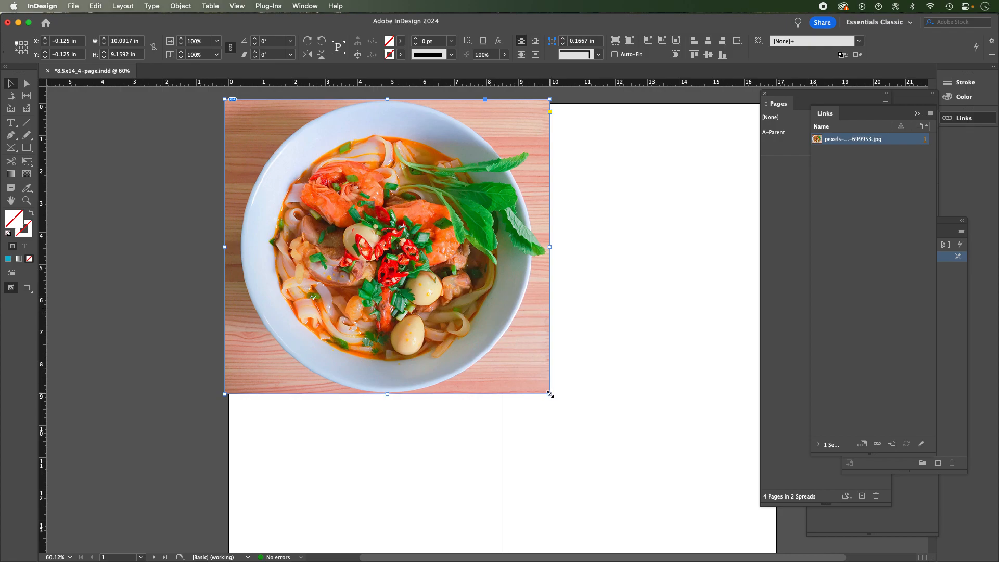
left_click_drag(549, 394, 457, 290)
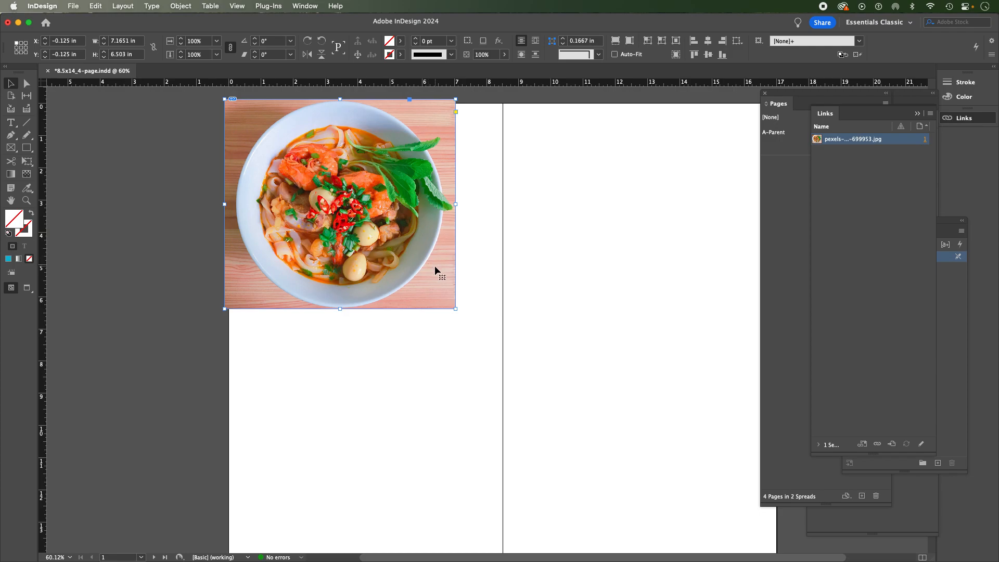
key("w")
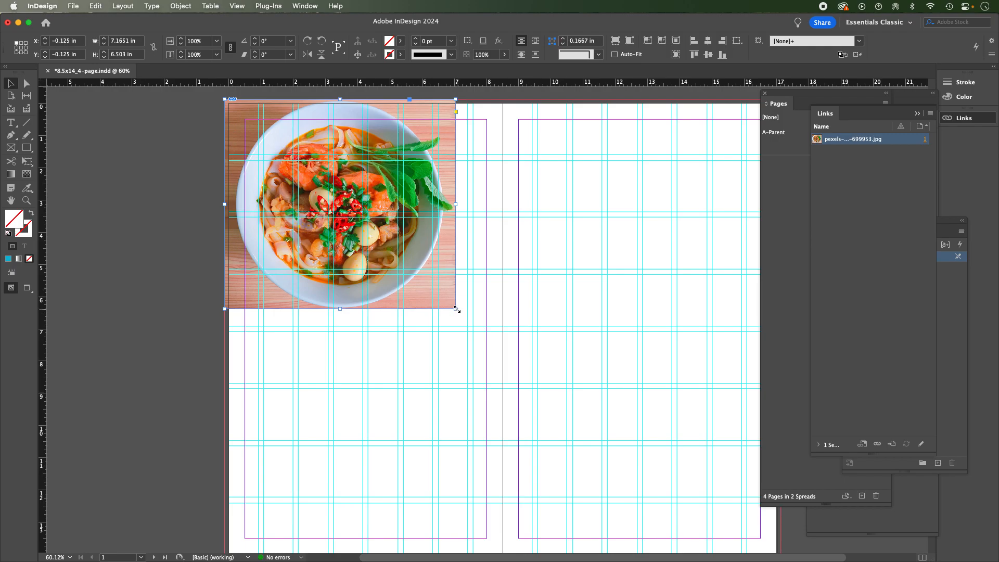
- Try cropping the image frame's width to about 6.73 in, and undo the crop
left_click_drag(456, 309, 456, 309)
left_click_drag(455, 203, 442, 204)
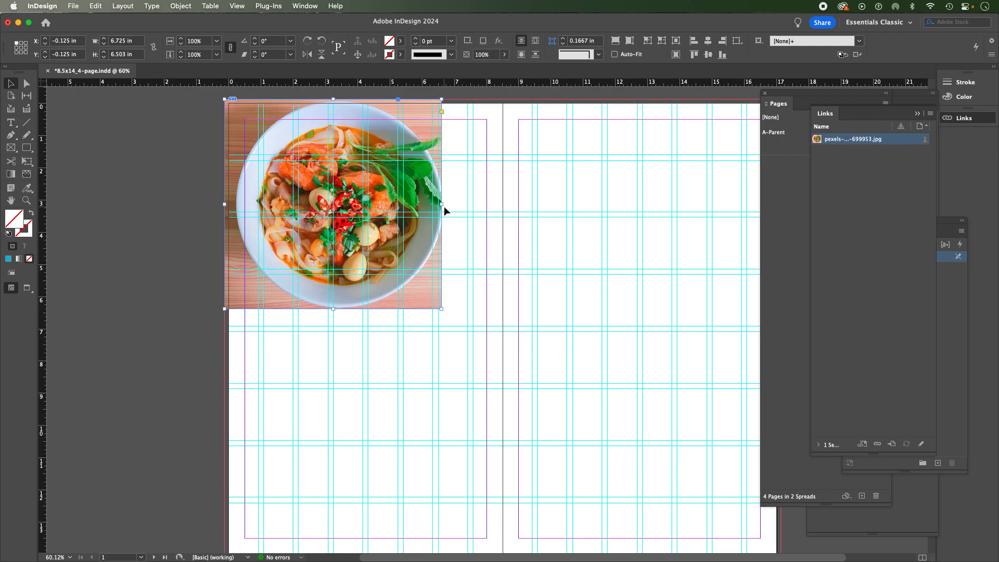
key("super+z")
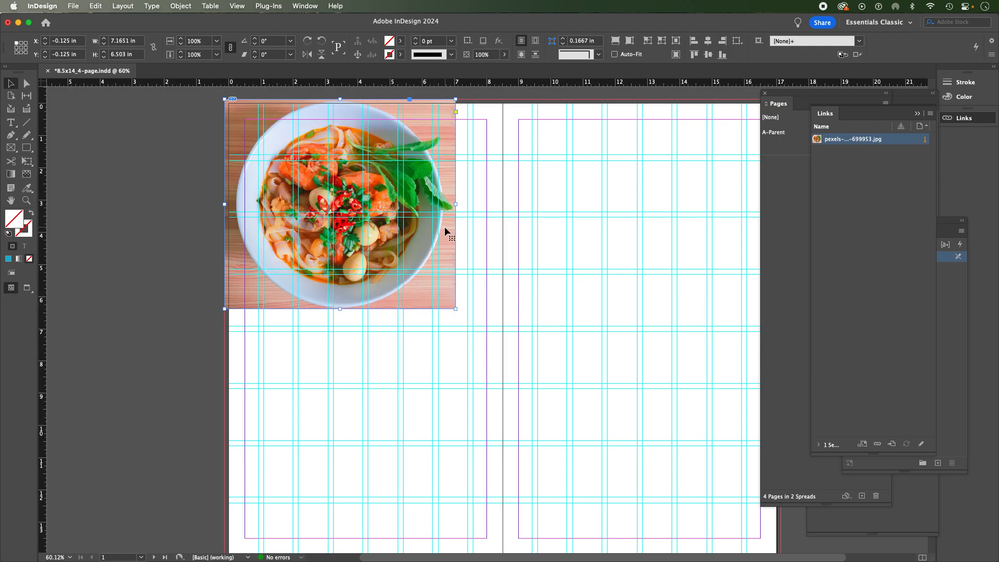
- Crop the image frame to about 6.46 × 5.27 in so its edges meet the grid guides, without scaling the photo
left_click_drag(456, 203, 433, 203)
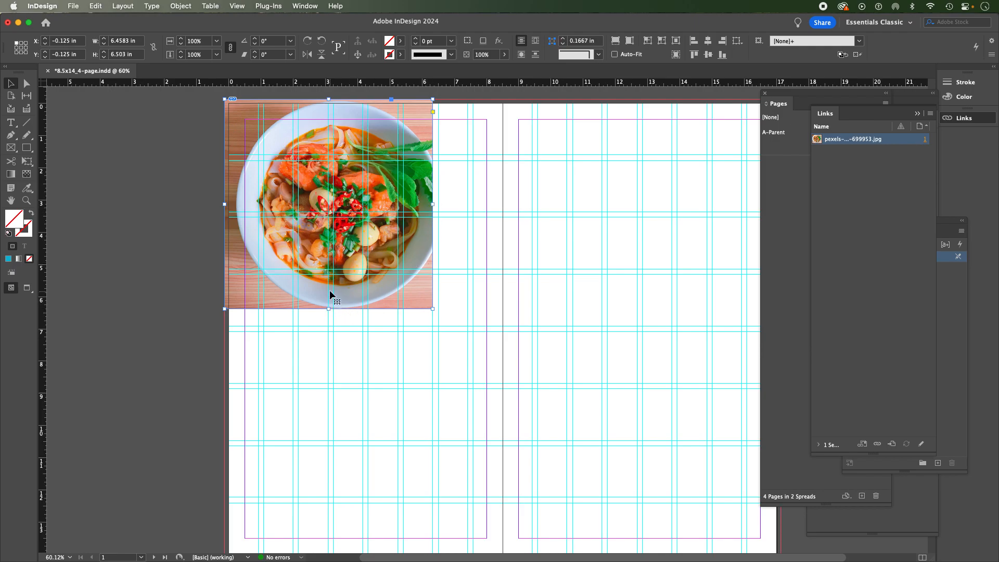
left_click_drag(327, 309, 331, 269)
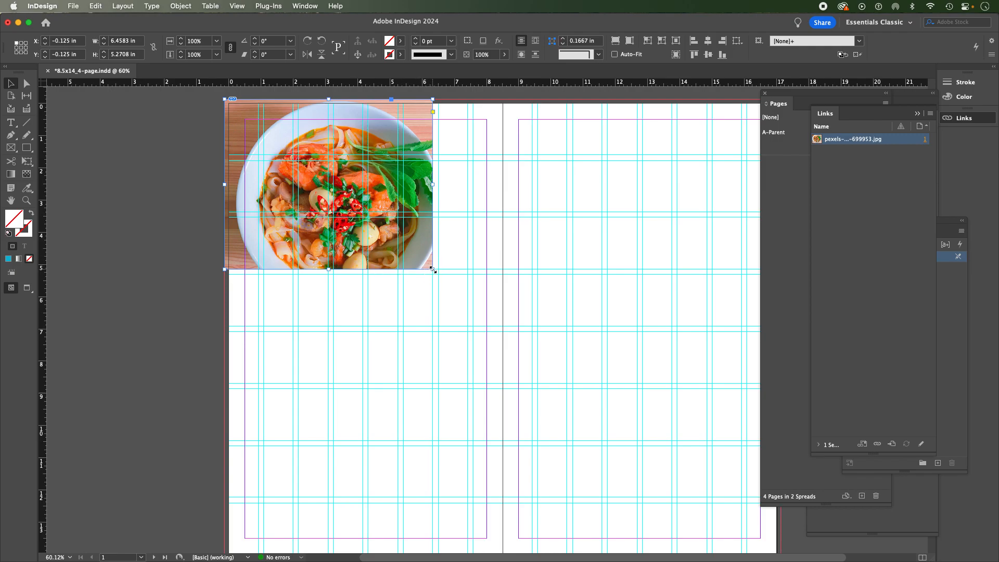
left_click_drag(433, 269, 439, 275)
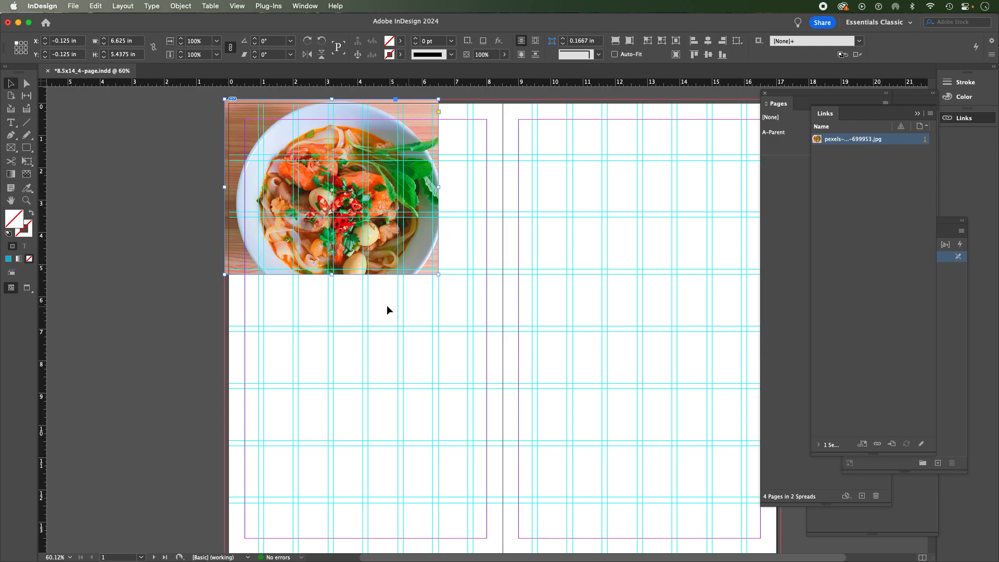
left_click_drag(436, 276, 433, 269)
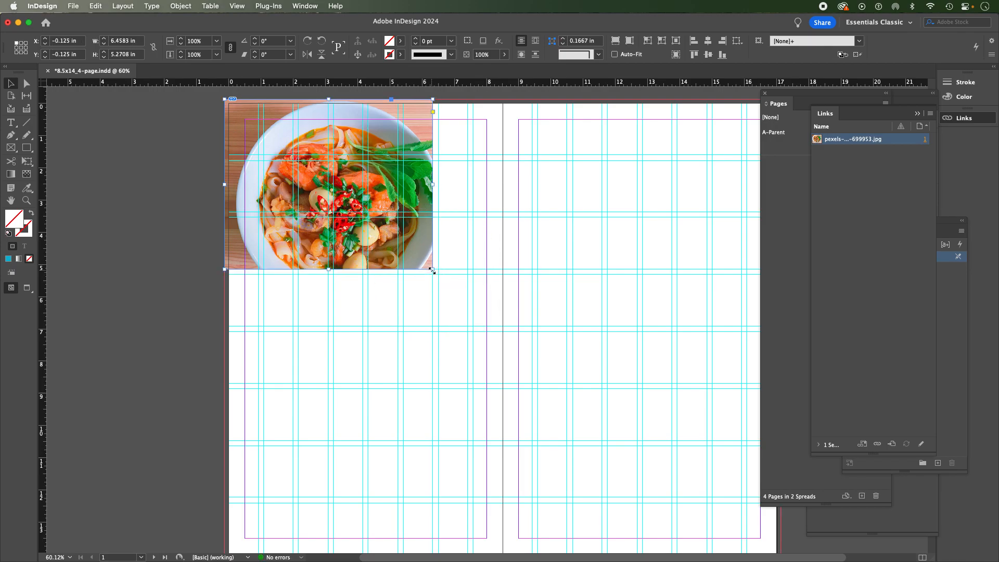
- Hide the guides and select the photo content inside the cropped frame to view its full extent
left_click(332, 193)
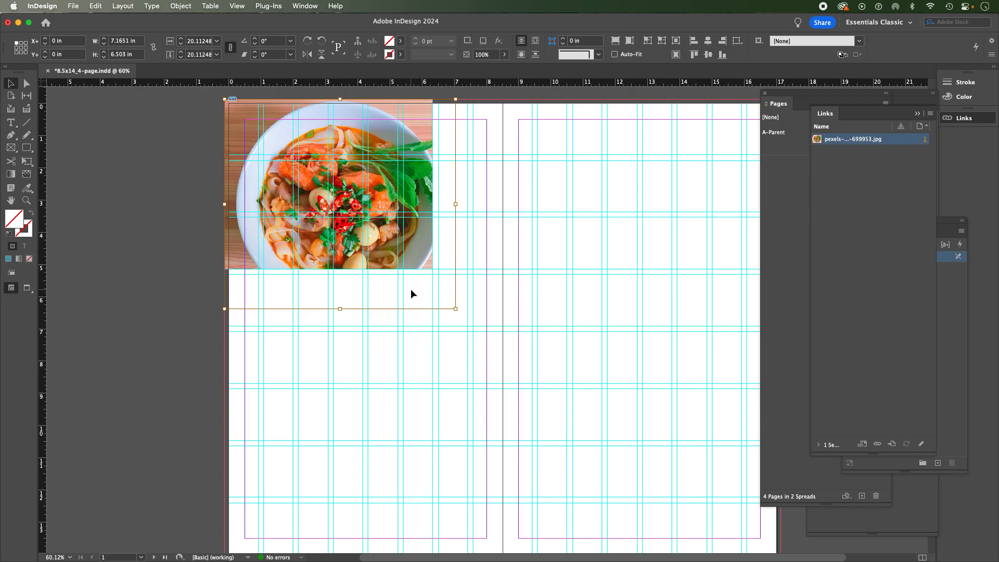
left_click(155, 240)
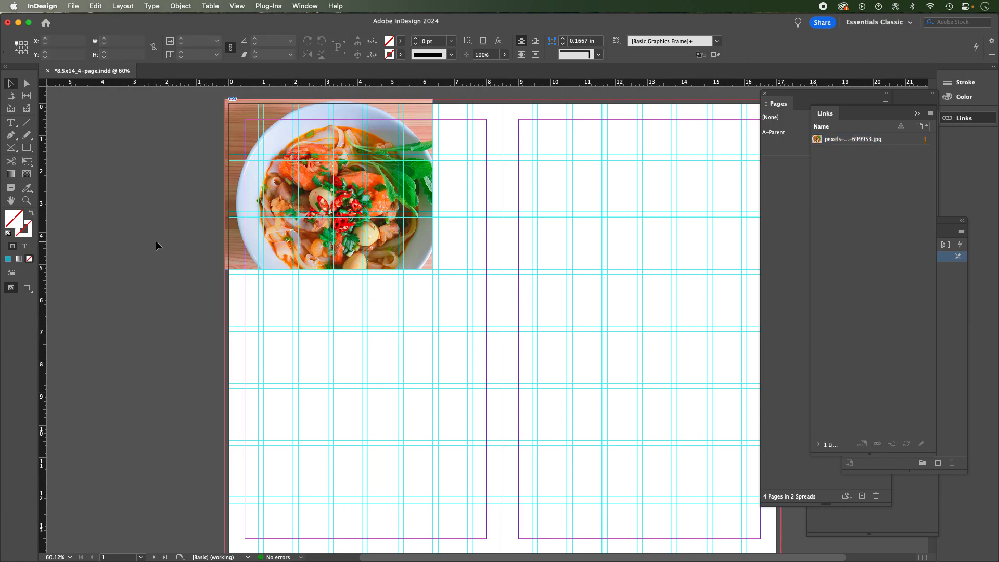
key("w")
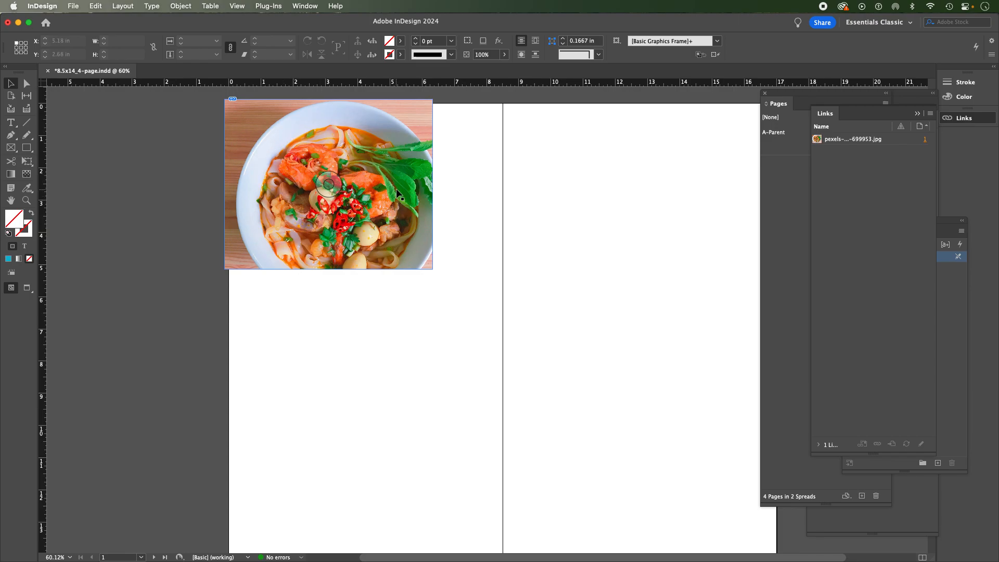
left_click_drag(329, 183, 324, 174)
left_click(323, 173)
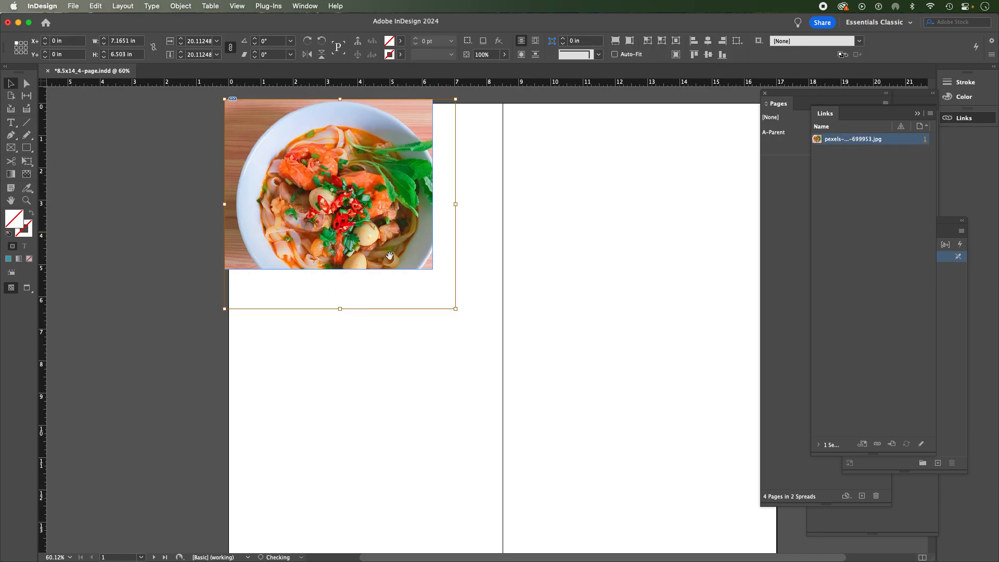
left_click(151, 183)
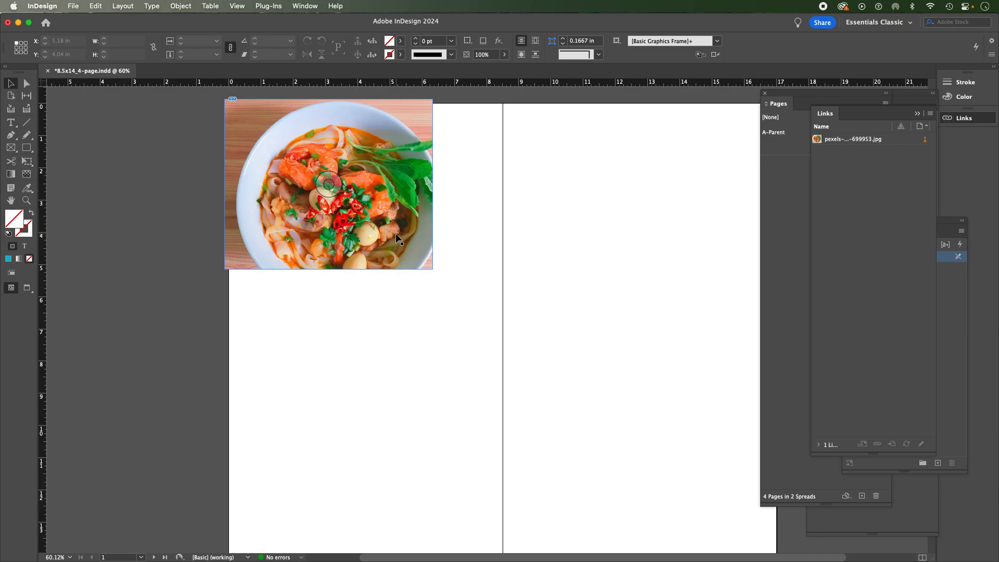
- Zoom in on the photo at 100% and inspect the content bounds extending beyond the cropped frame
left_click(401, 277, "super")
left_click(469, 259, "super")
left_click_drag(470, 259, 402, 289)
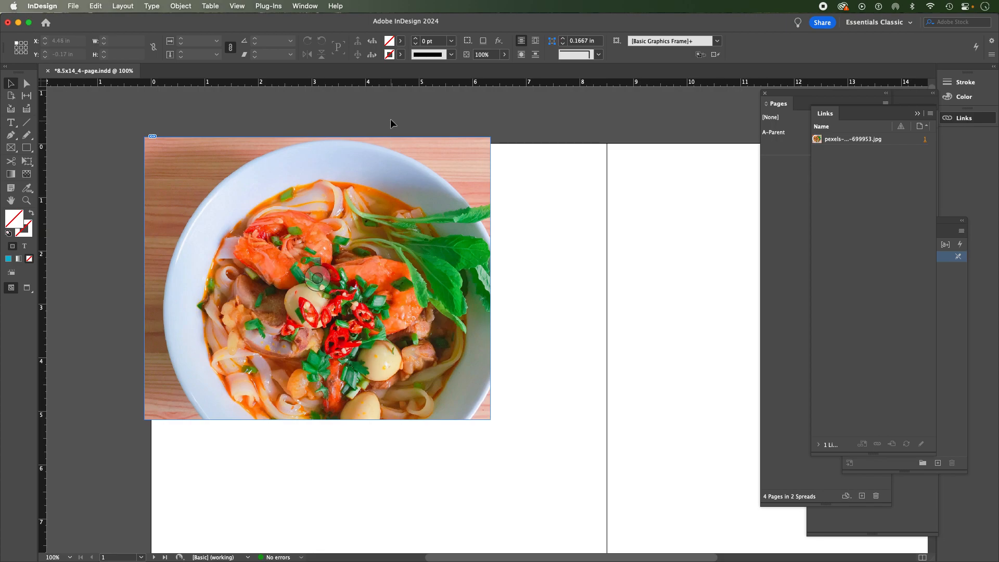
left_click(318, 279)
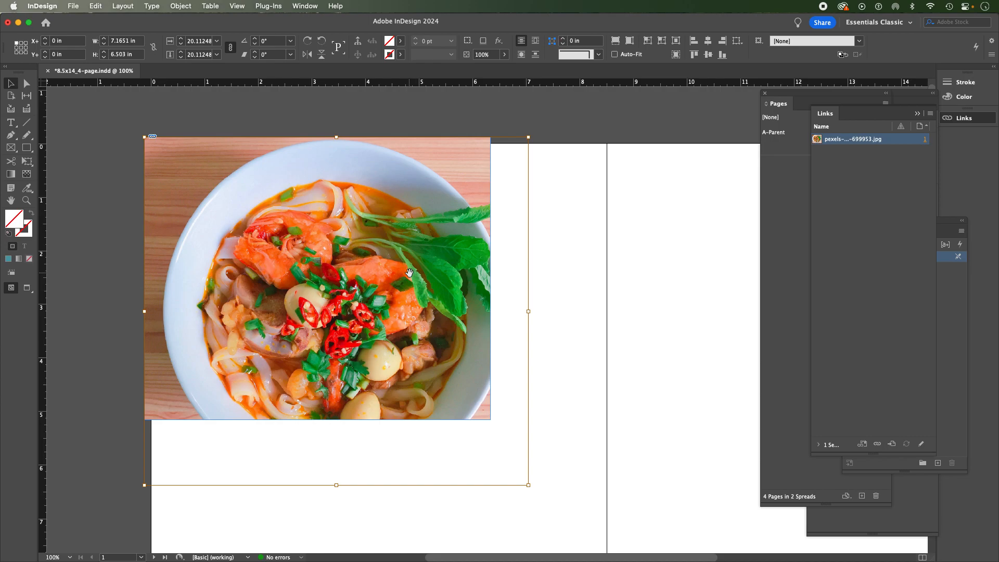
left_click(110, 115)
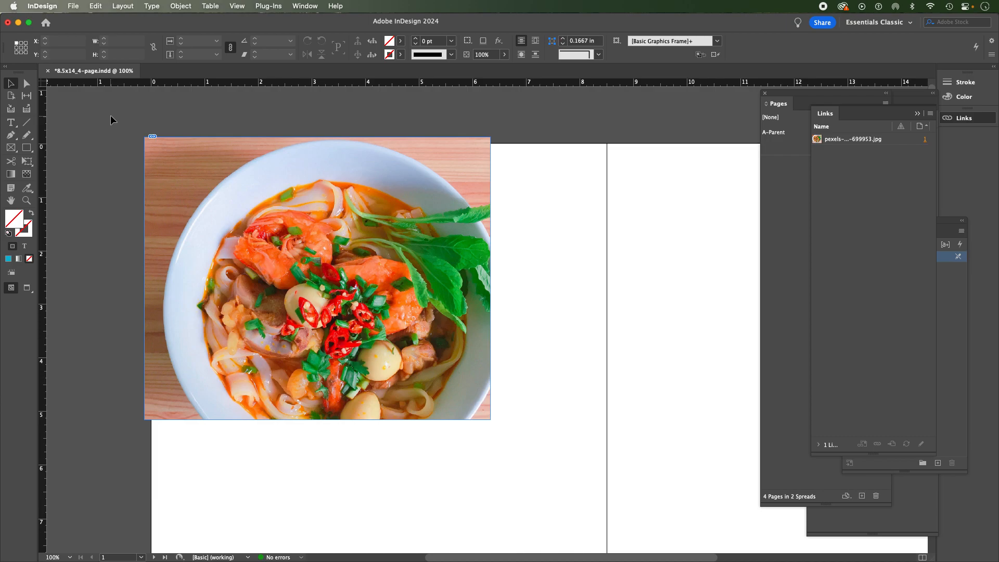
- Select the cropped photo frame and display its object properties beside the image
left_click(248, 170)
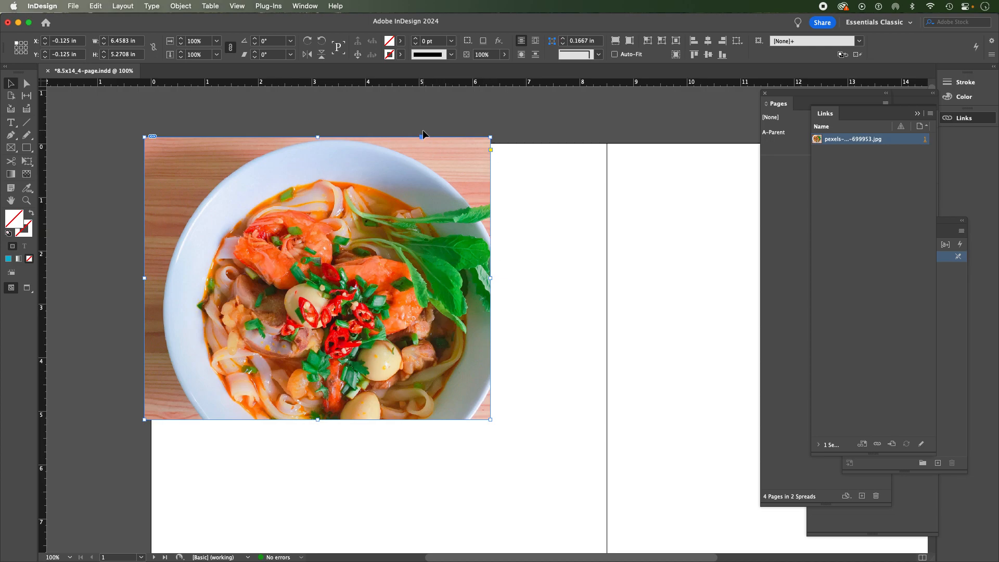
left_click(792, 184)
left_click(922, 193)
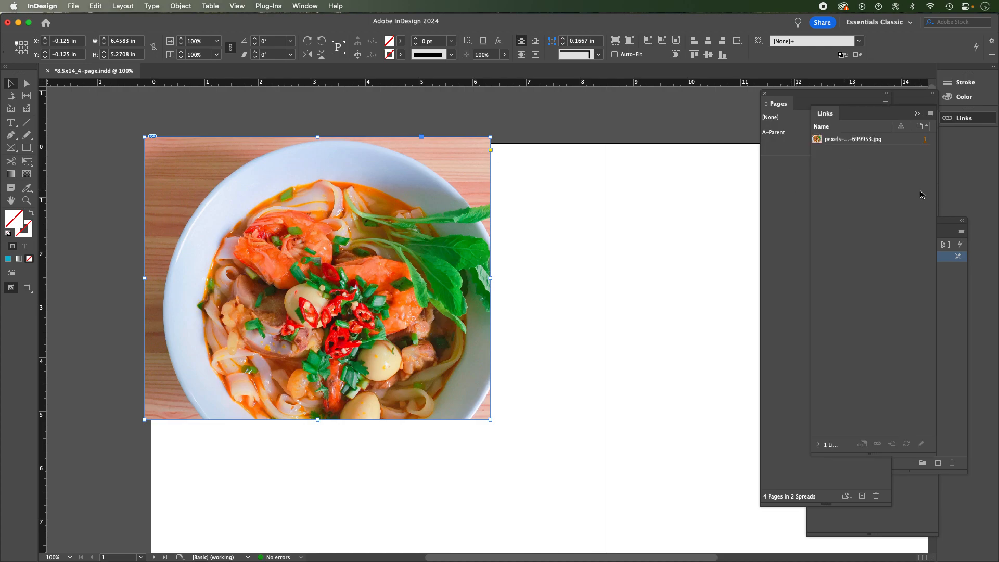
left_click(958, 351)
left_click(305, 6)
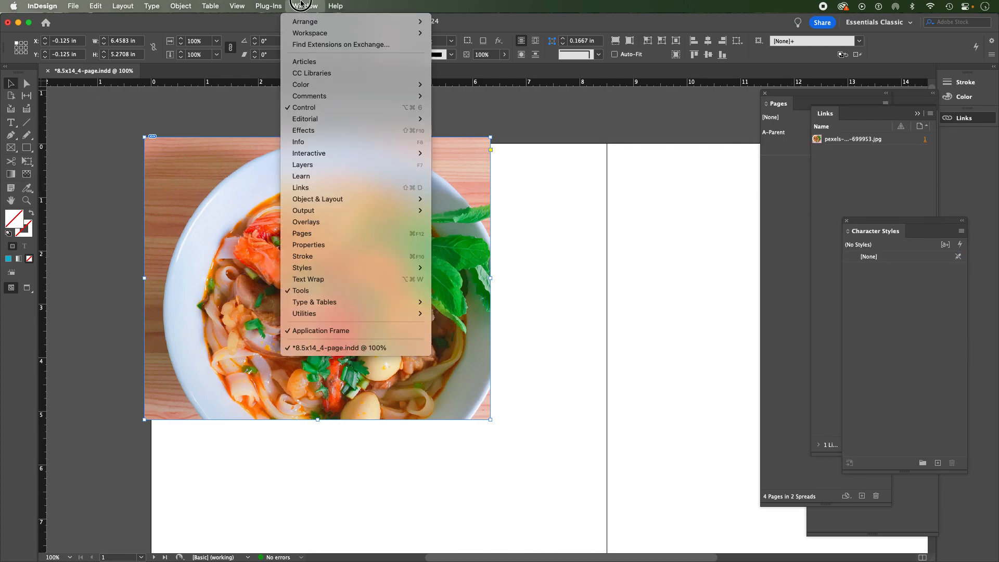
left_click(319, 244)
left_click_drag(854, 94, 579, 94)
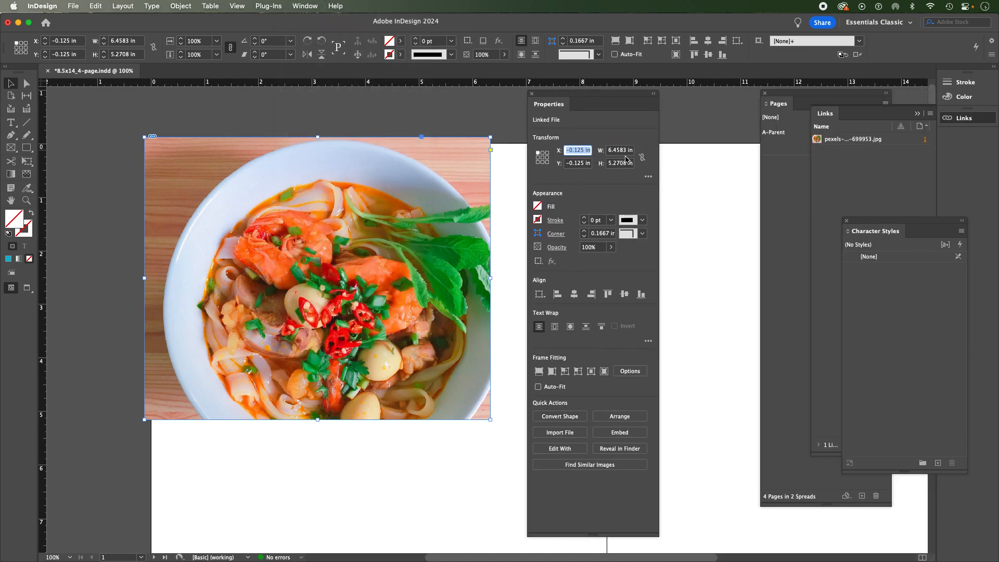
- Examine the frame's width and height in its properties, and check the photo content's full bounds beyond the crop
left_click(614, 152)
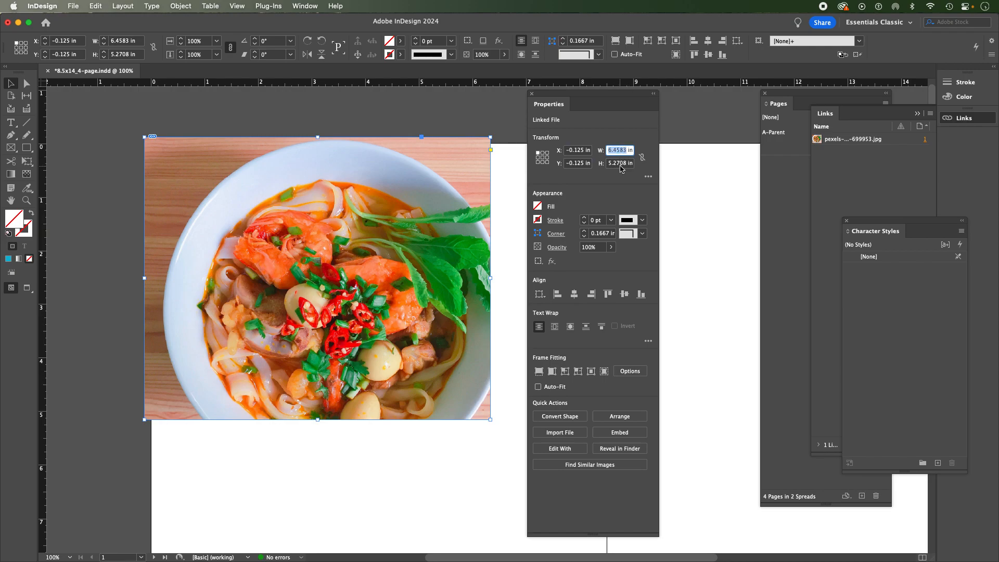
left_click(620, 166)
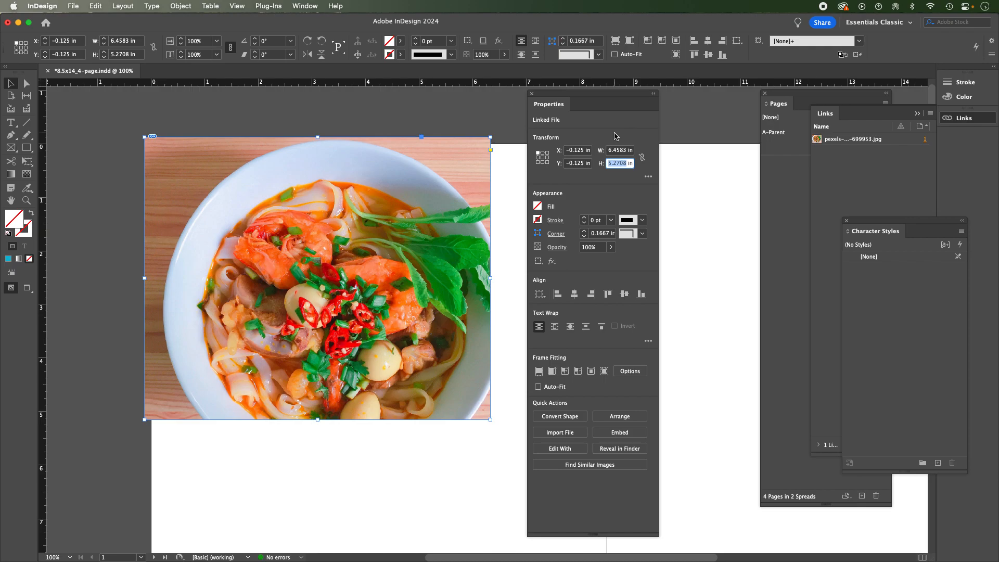
left_click(624, 163)
left_click_drag(582, 97, 711, 101)
left_click(576, 110)
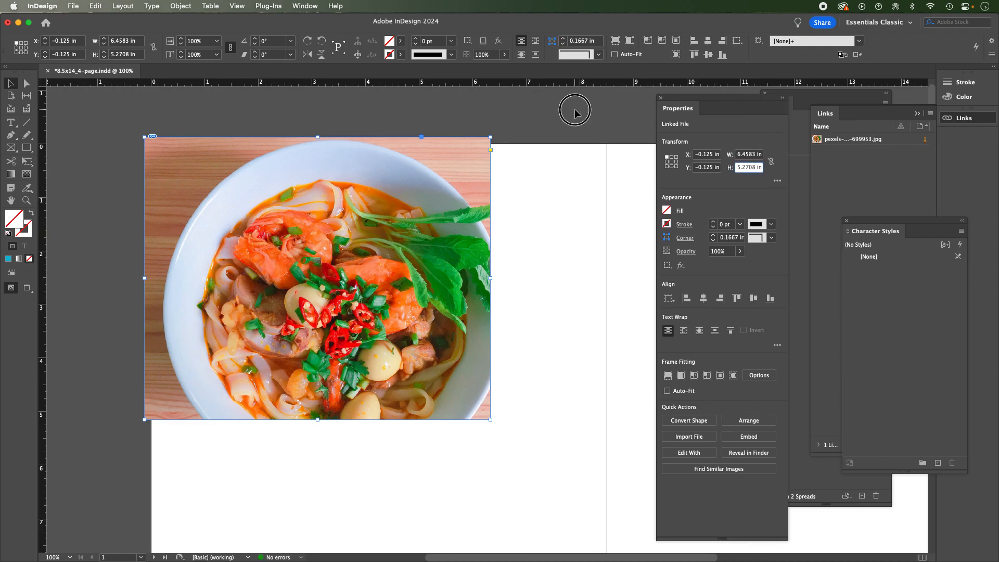
left_click(317, 278)
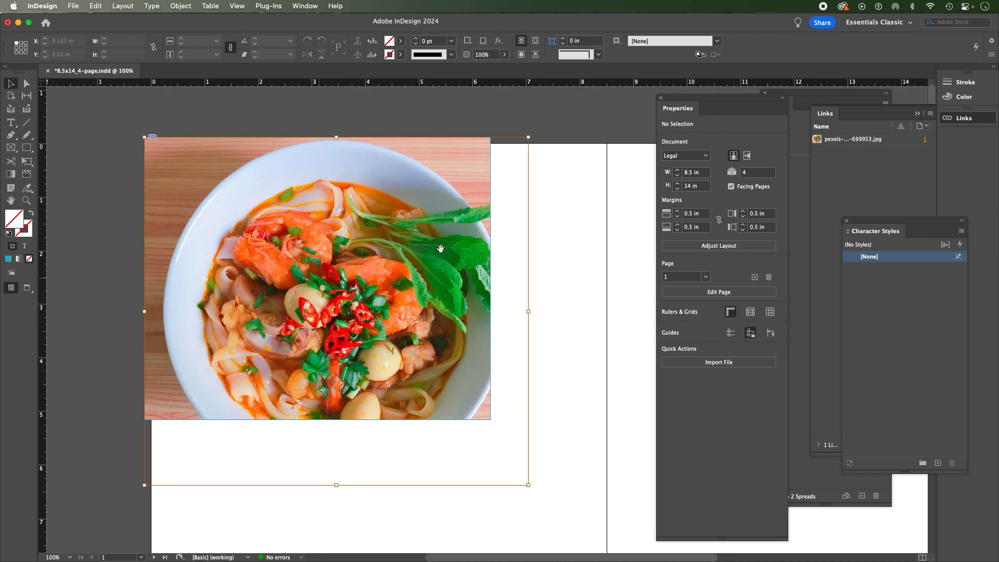
left_click(378, 111)
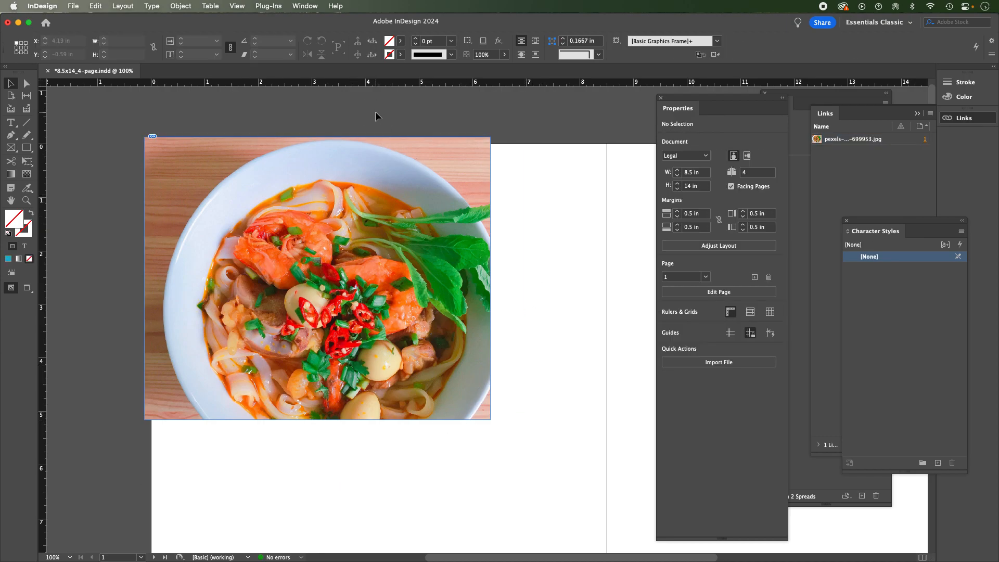
- Start exporting the document as 8.5x14_4-page.pdf in Adobe PDF (Print) format to the tut_images folder
left_click(73, 5)
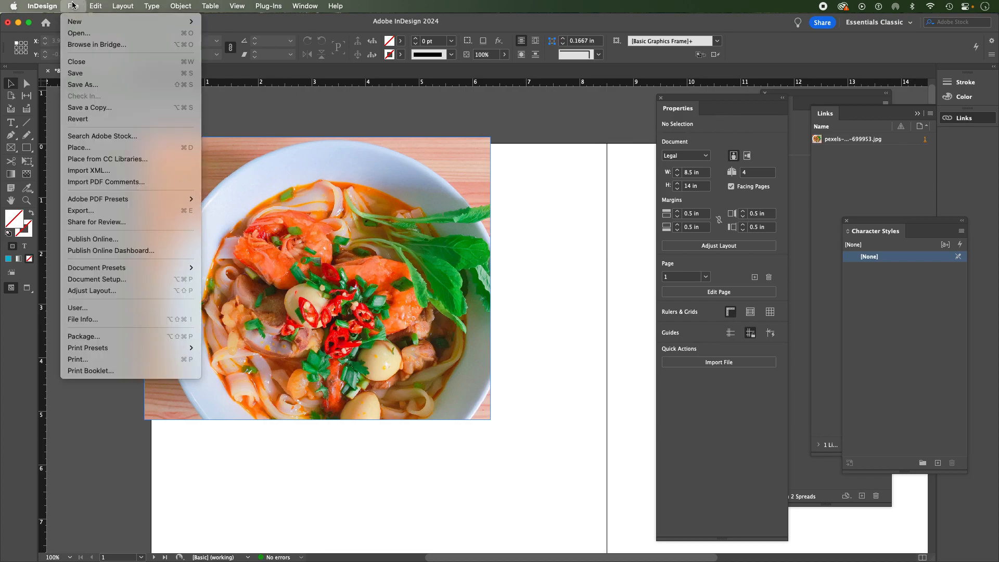
left_click(73, 211)
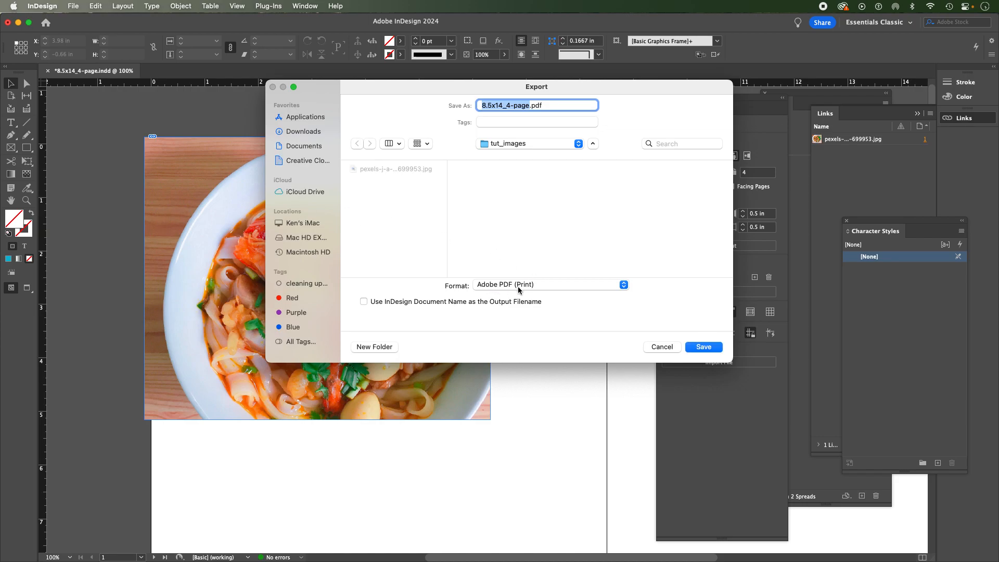
left_click(705, 348)
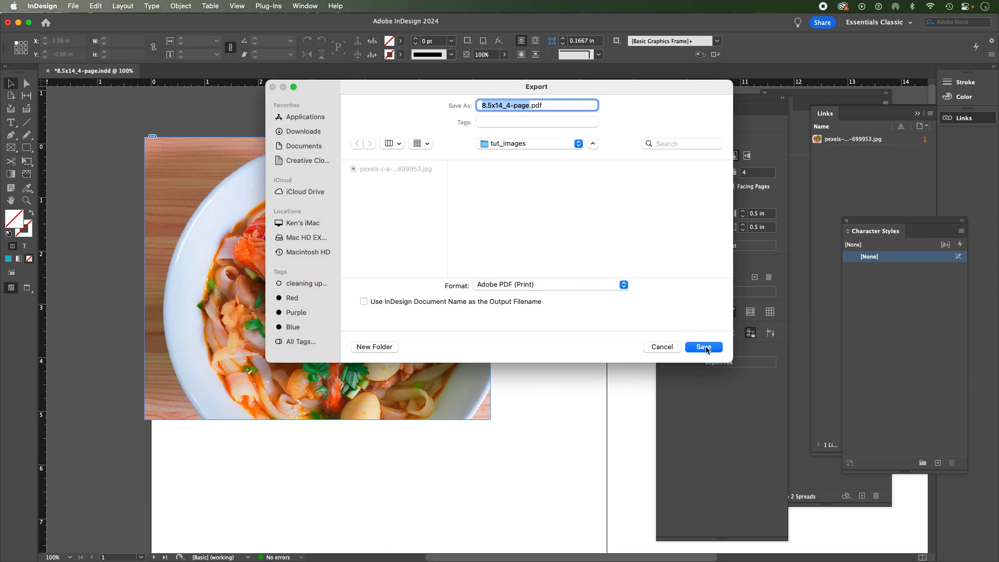
left_click_drag(555, 117, 461, 94)
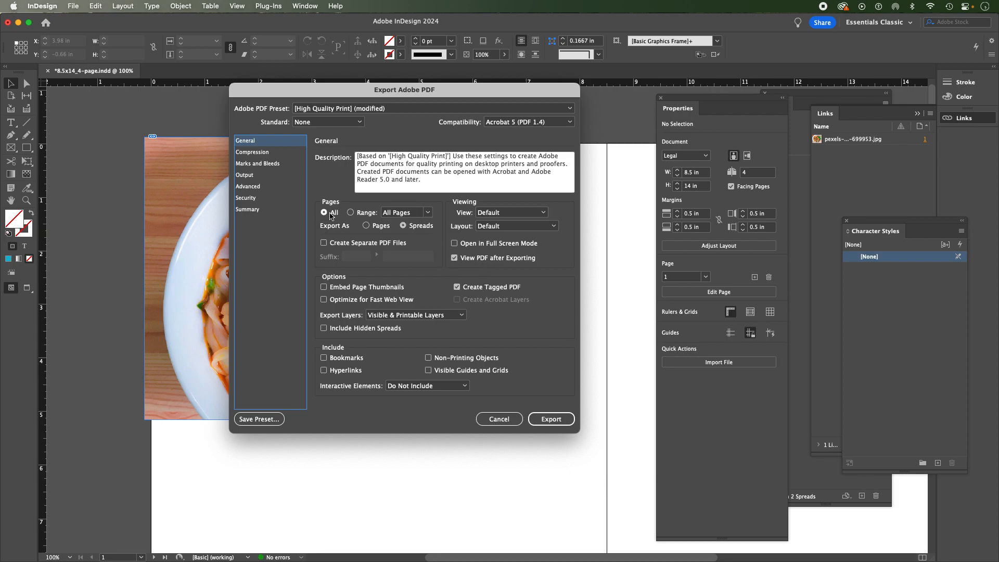
- Examine the PDF compression settings, including Crop Image Data to Frames, with the export dialog moved clear of the photo
left_click(257, 153)
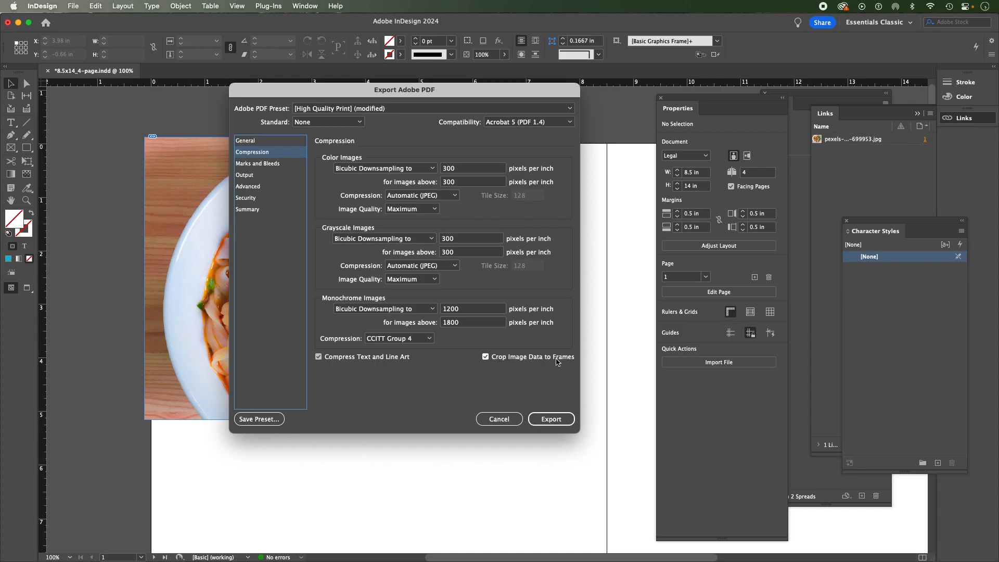
left_click_drag(383, 92, 576, 107)
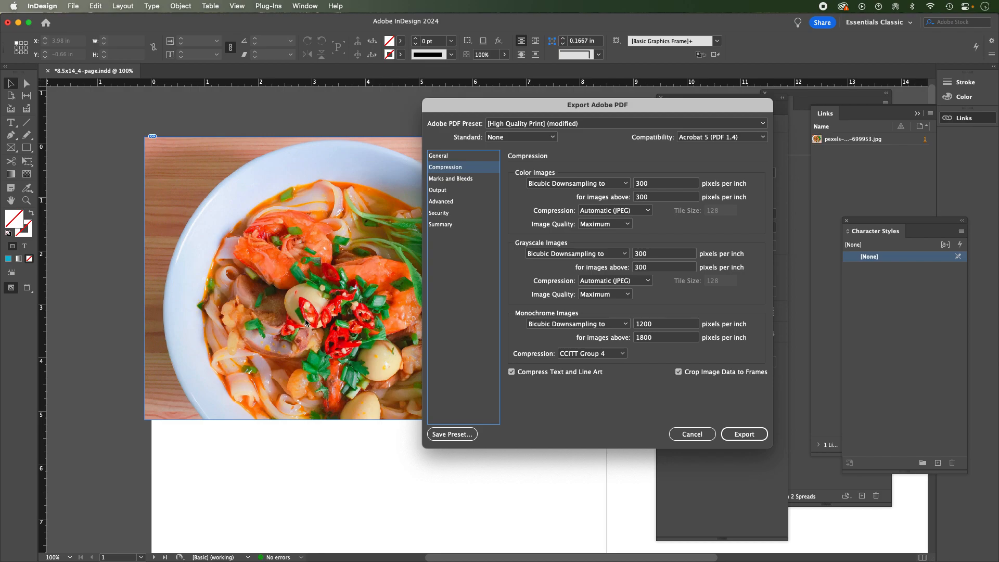
left_click_drag(472, 105, 596, 146)
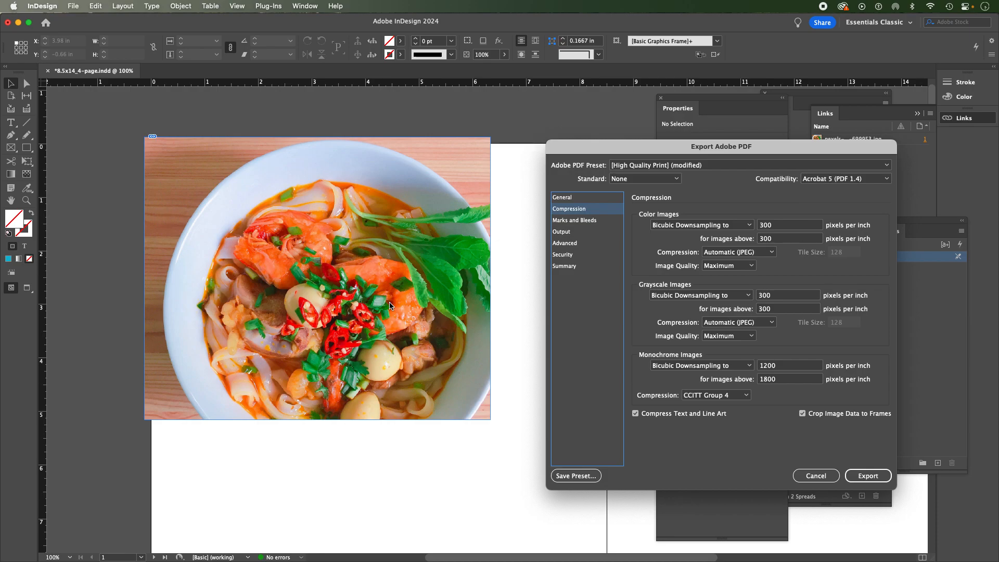
left_click_drag(645, 149, 606, 141)
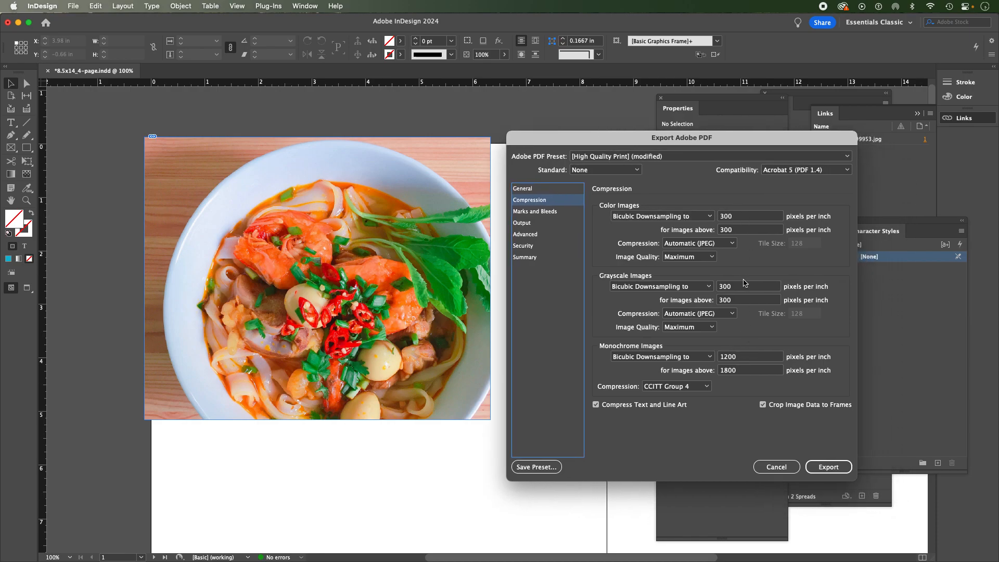